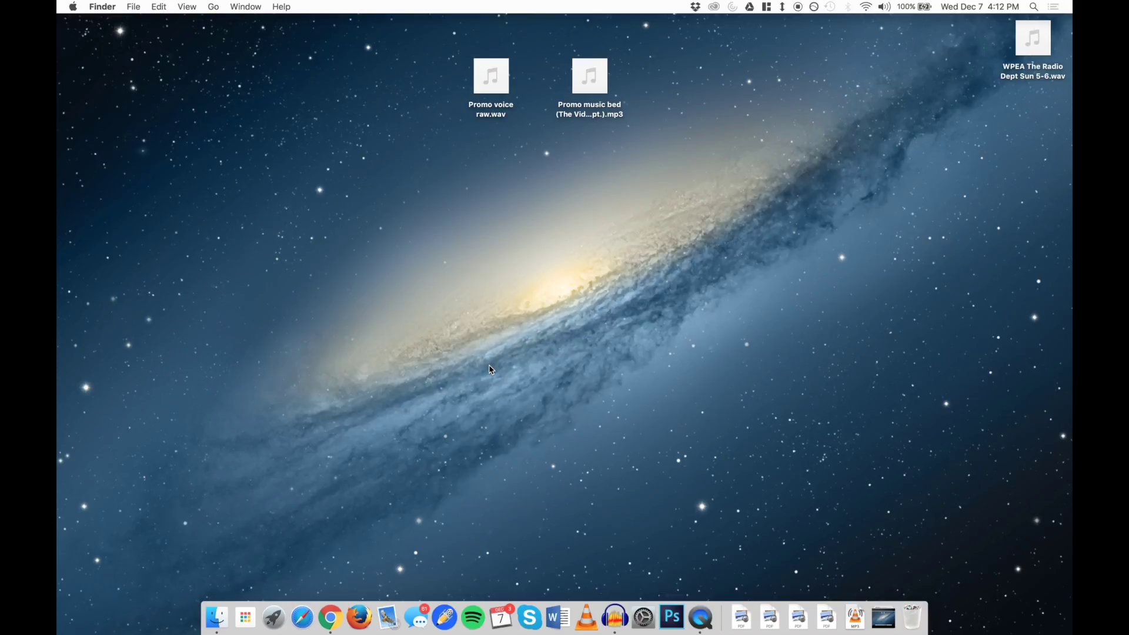
Quit the already running Audacity from its Dock icon menu.
{"action": "right_click", "coordinate": [617, 622]}
{"action": "left_click", "coordinate": [622, 580]}
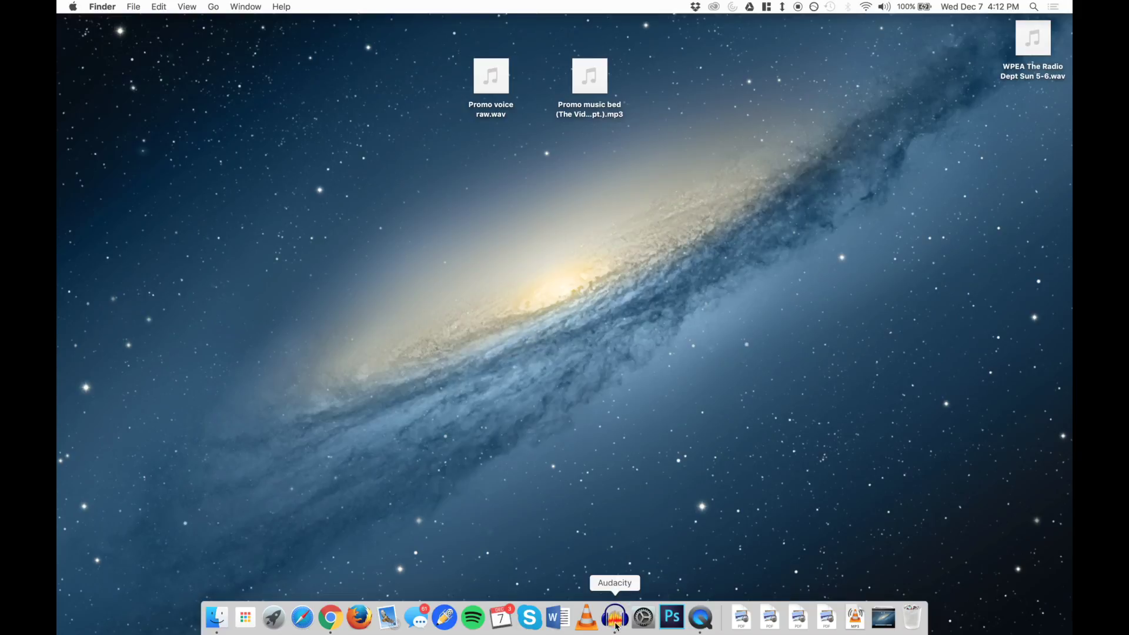
Launch Audacity, dismiss the Welcome dialog, and lower the window to uncover the desktop files.
{"action": "left_click", "coordinate": [618, 622]}
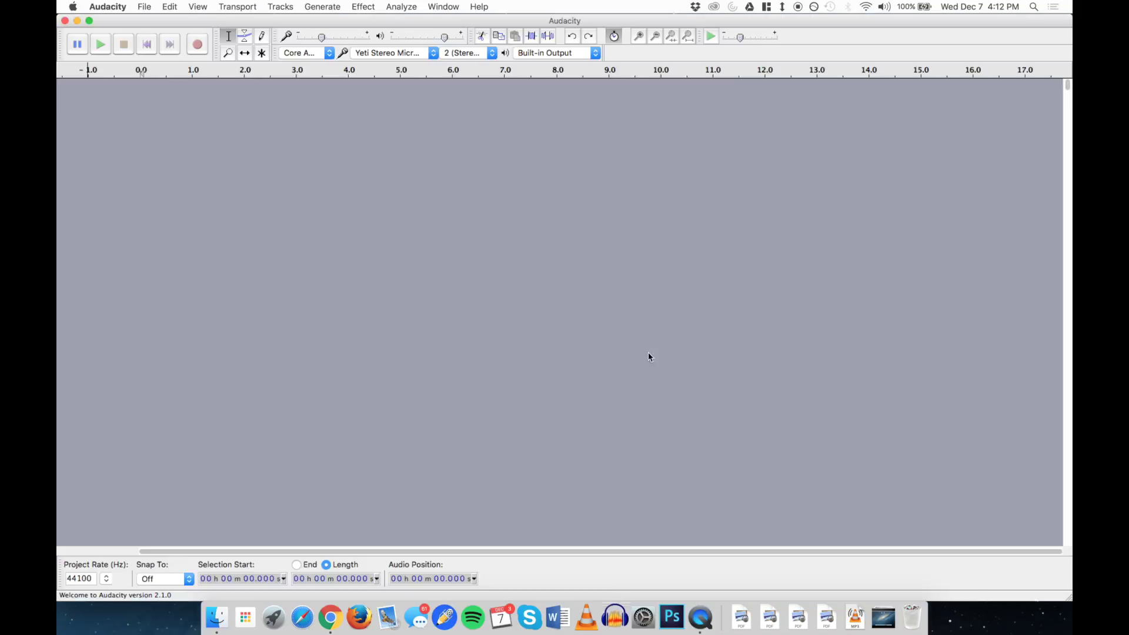
{"action": "left_click", "coordinate": [694, 296]}
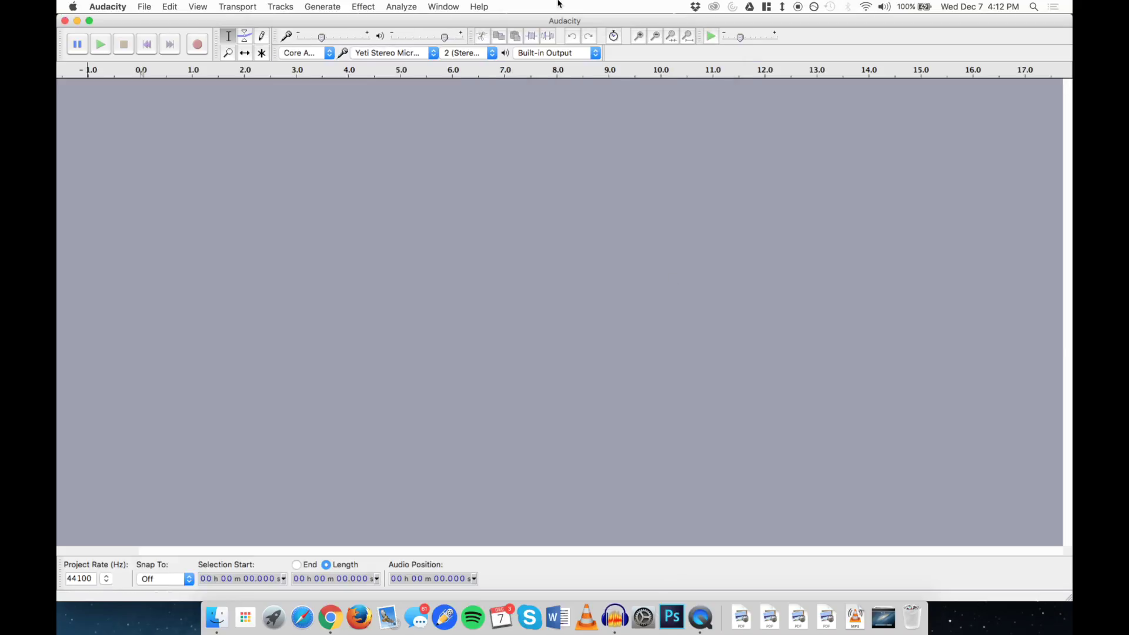
{"action": "left_click_drag", "start_coordinate": [546, 24], "coordinate": [532, 138]}
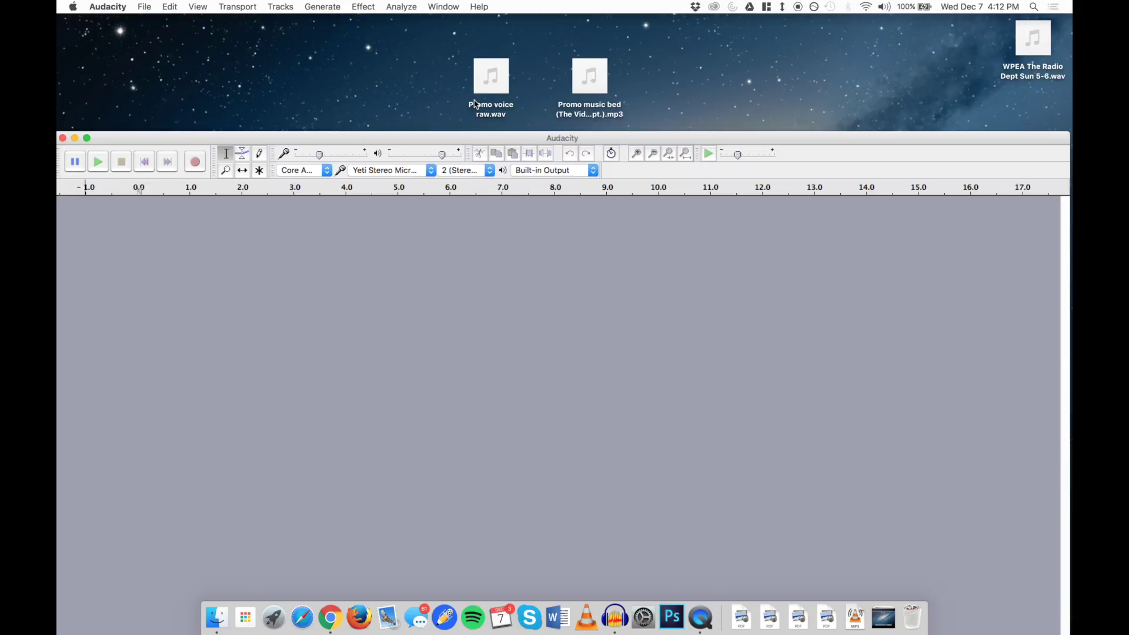
Drag Promo voice raw.wav from the desktop into the empty project.
{"action": "mouse_move", "coordinate": [493, 85]}
{"action": "mouse_move", "coordinate": [579, 89]}
{"action": "left_click_drag", "start_coordinate": [498, 91], "coordinate": [360, 265]}
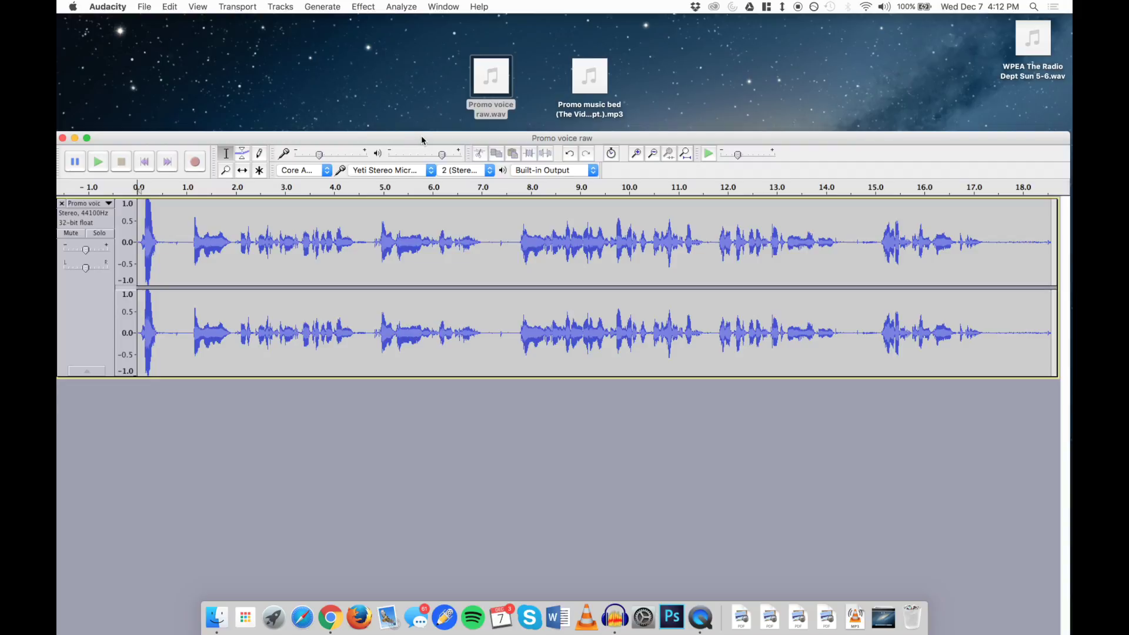
Move the window back to the top and try selections over the speech and opening noise.
{"action": "left_click_drag", "start_coordinate": [421, 139], "coordinate": [426, 17]}
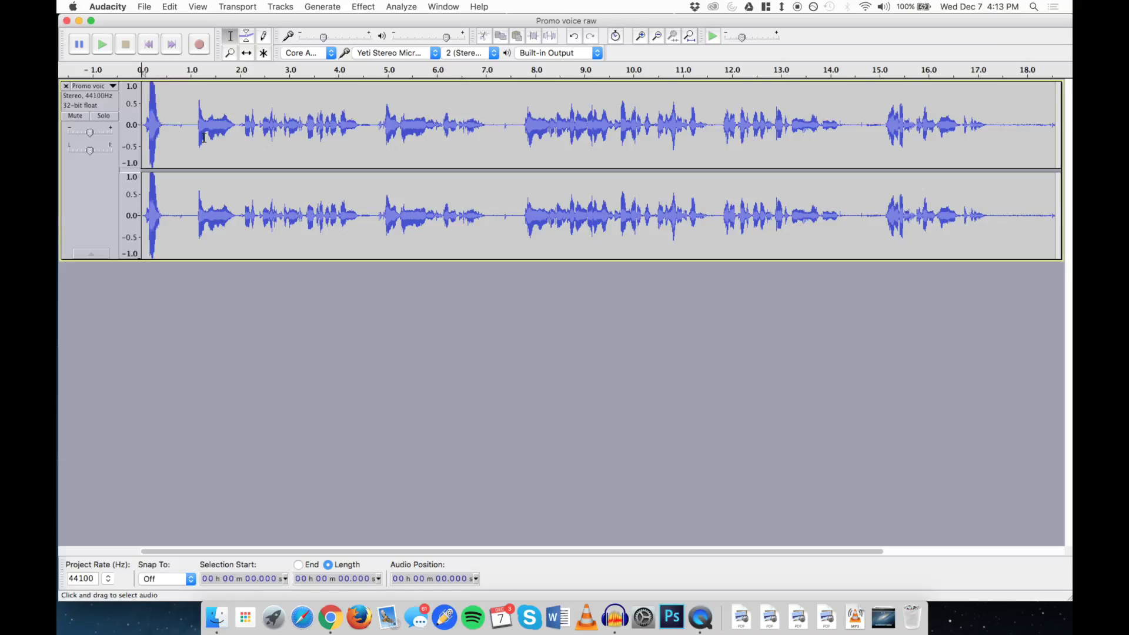
{"action": "left_click_drag", "start_coordinate": [195, 130], "coordinate": [988, 143]}
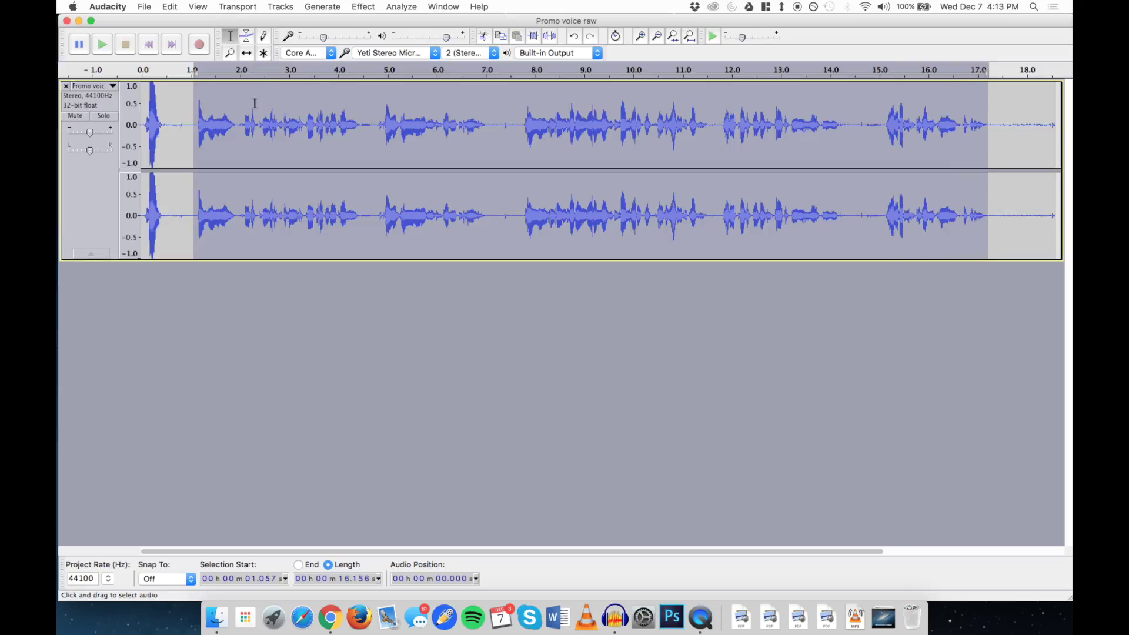
{"action": "left_click_drag", "start_coordinate": [175, 112], "coordinate": [129, 111]}
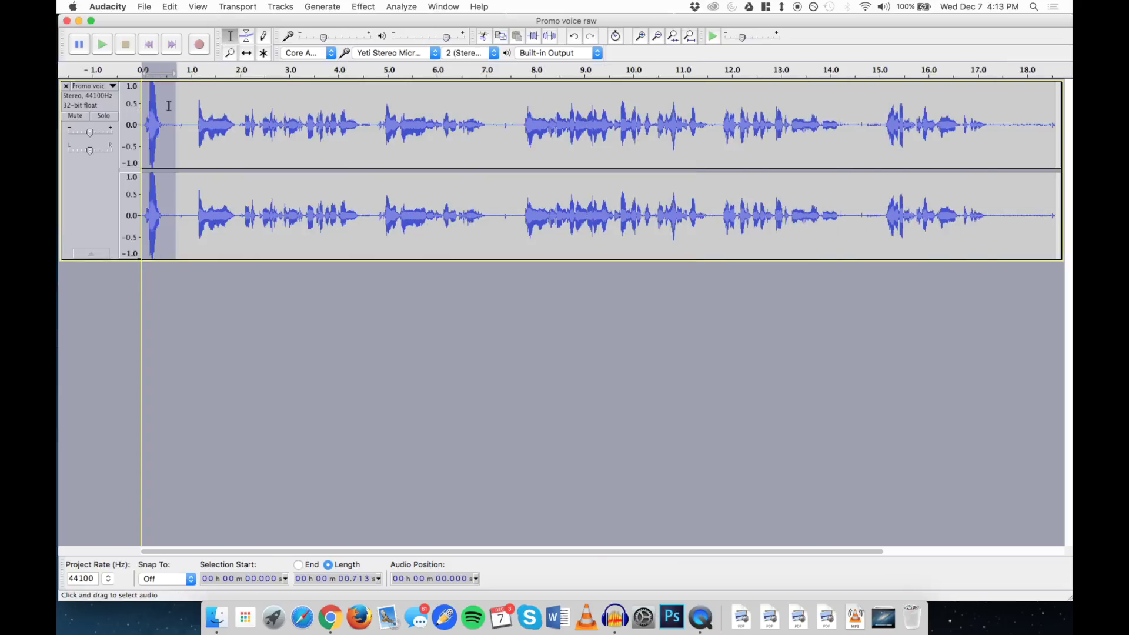
{"action": "left_click", "coordinate": [213, 115]}
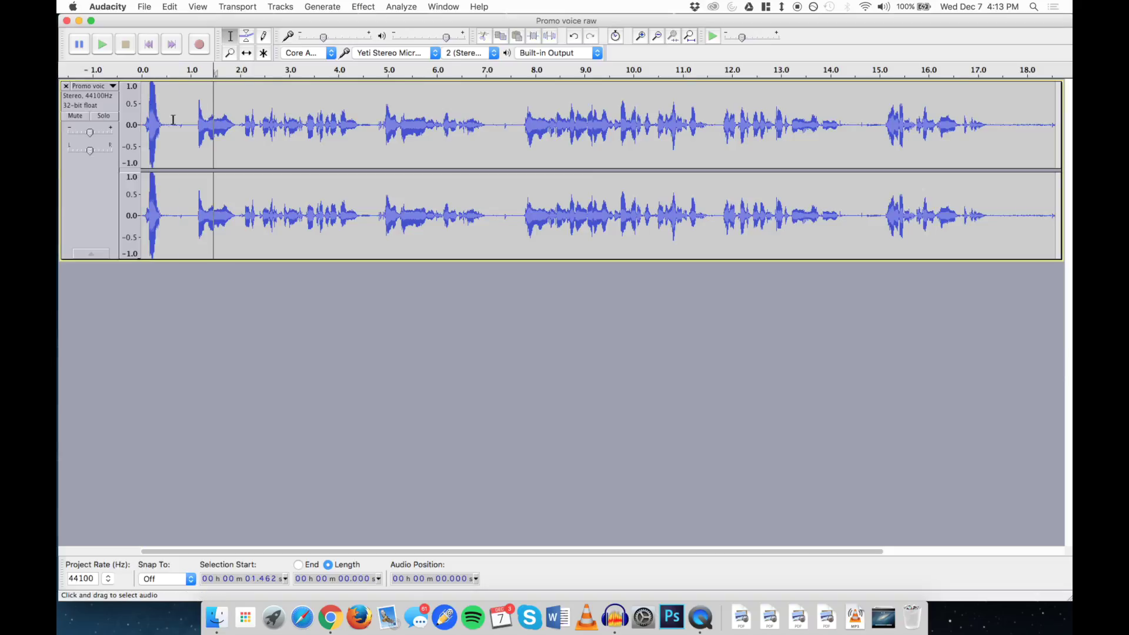
Play the voice track from 0 s to hear its opening.
{"action": "left_click", "coordinate": [142, 127]}
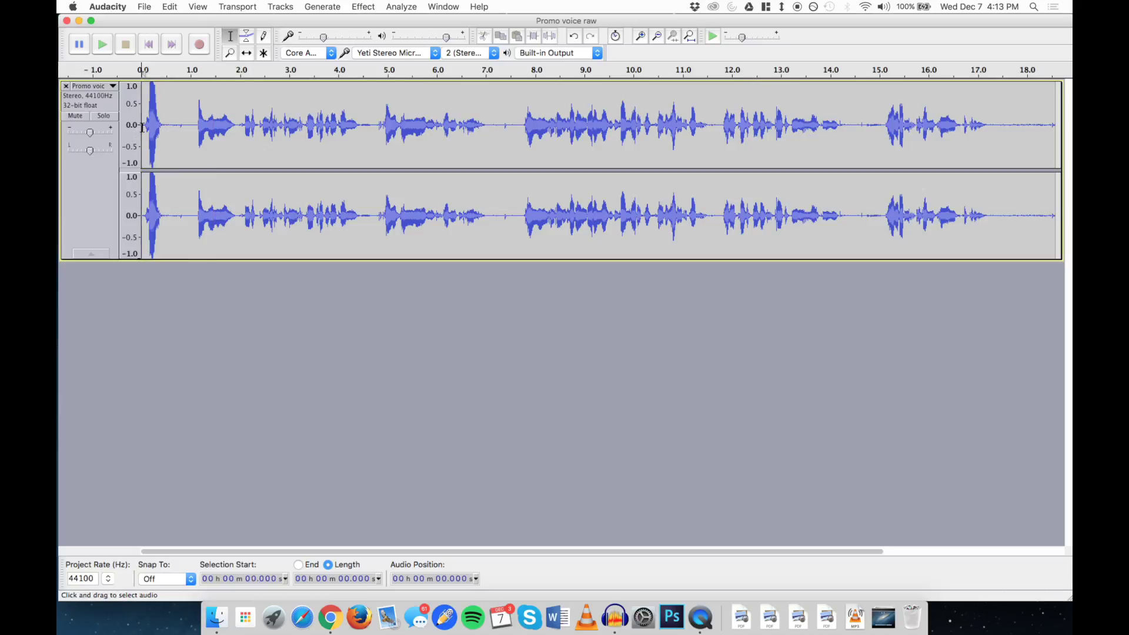
{"action": "key", "text": "space"}
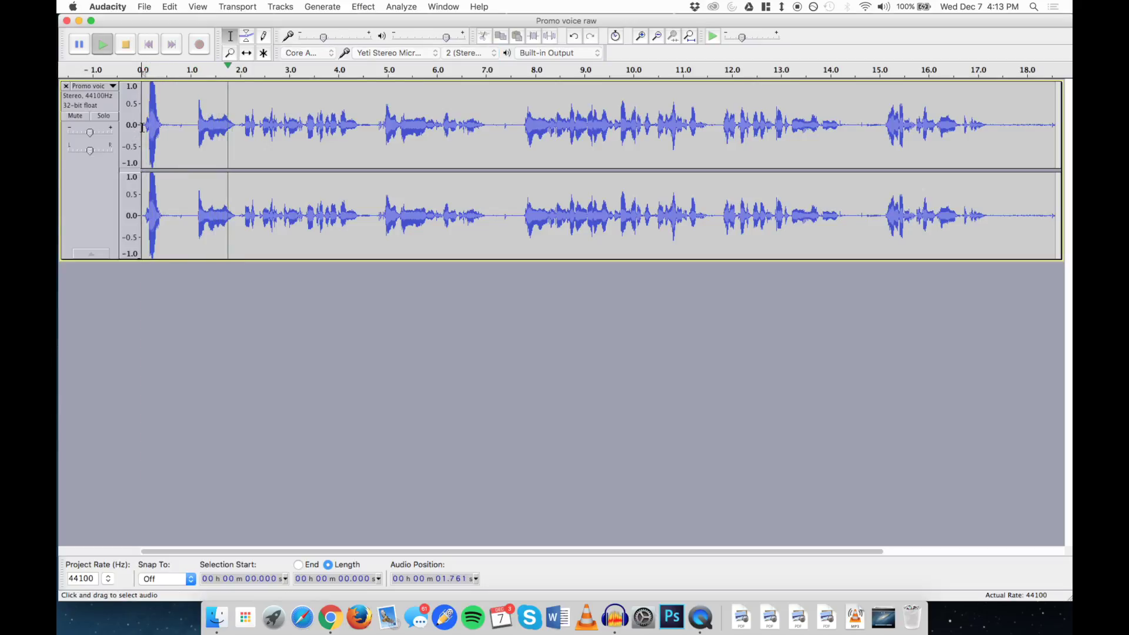
{"action": "key", "text": "space"}
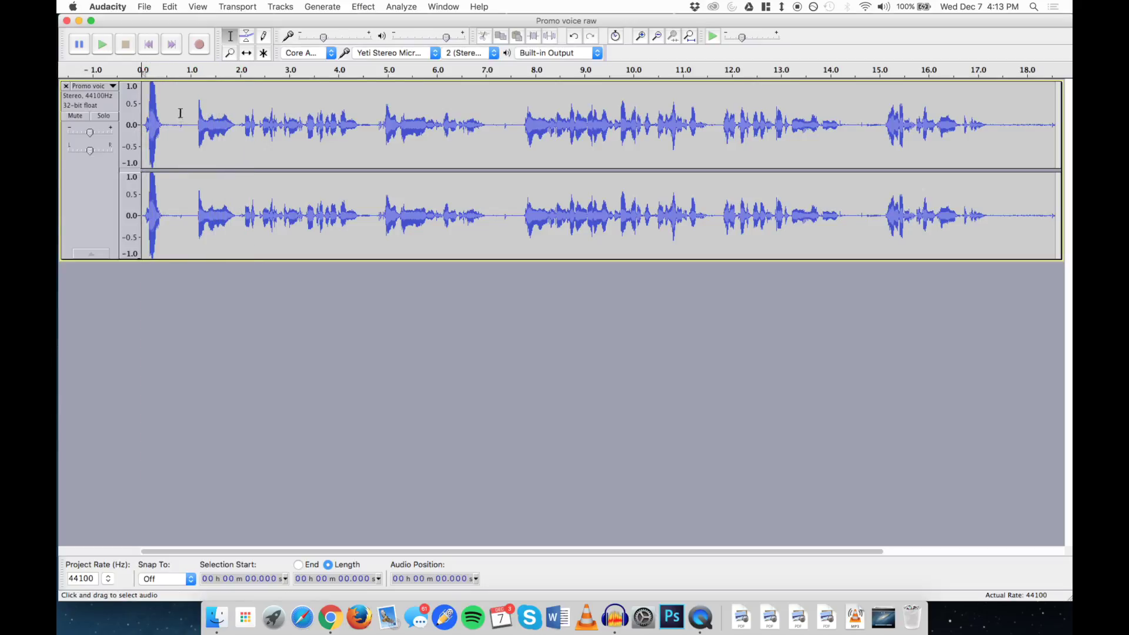
Zoom into the first 3 seconds and pull the envelope down over the 0.1–0.45 s burst.
{"action": "left_click", "coordinate": [230, 53]}
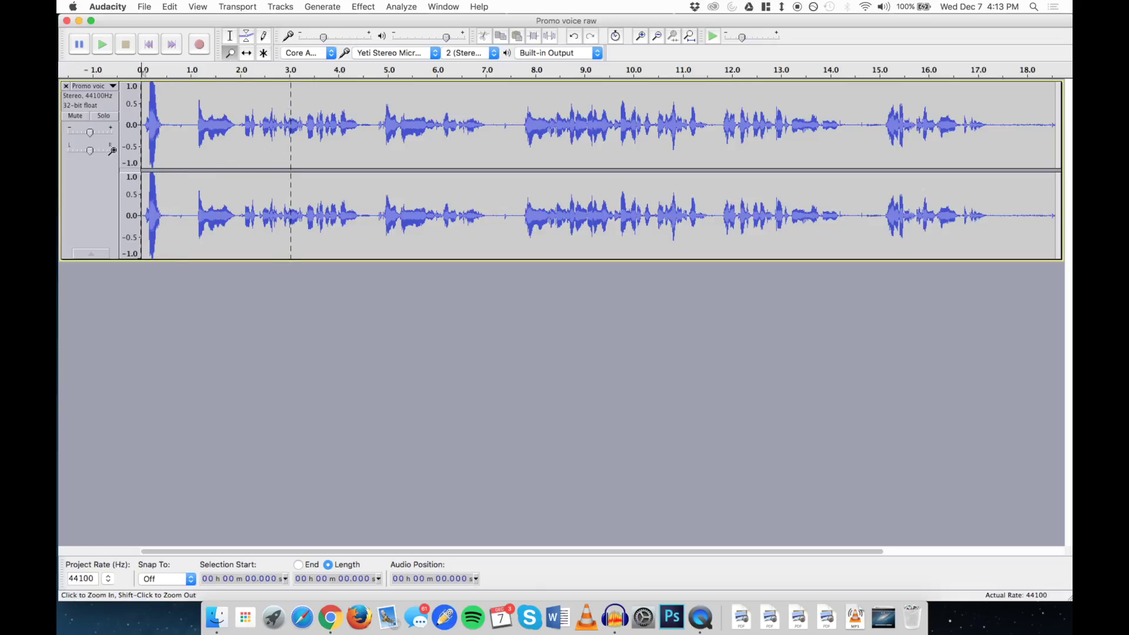
{"action": "left_click_drag", "start_coordinate": [291, 176], "coordinate": [143, 177]}
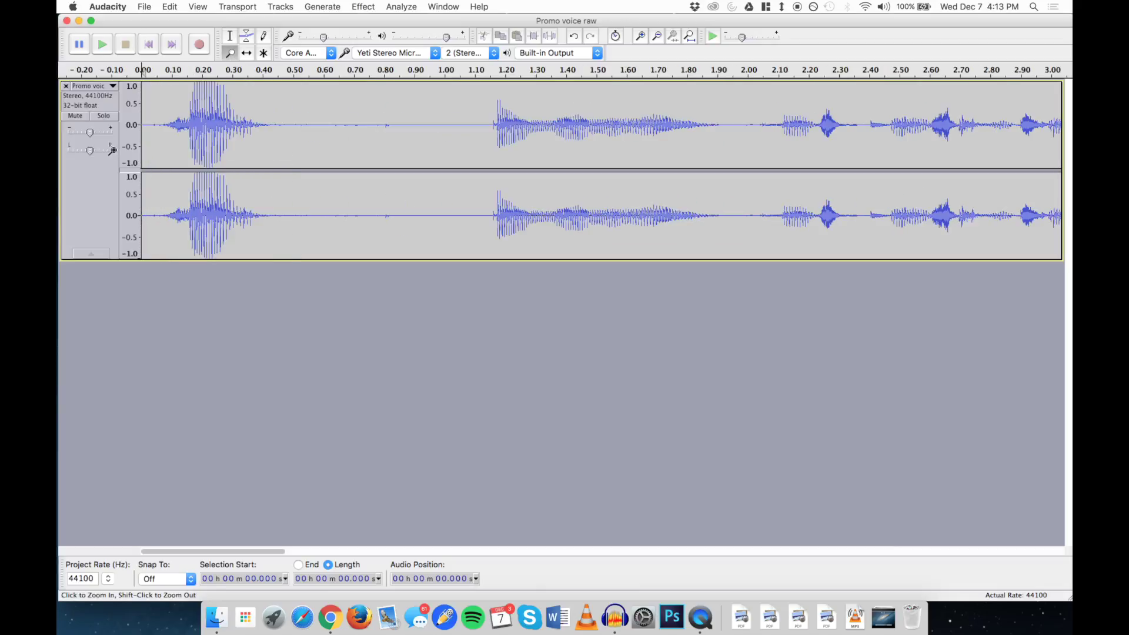
{"action": "left_click", "coordinate": [247, 37]}
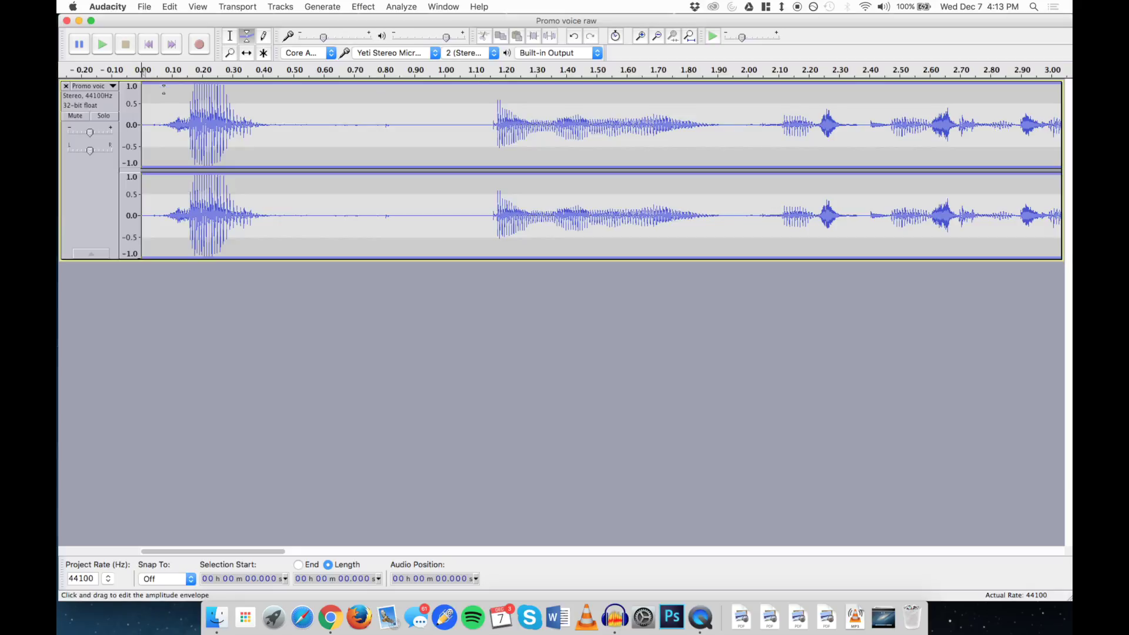
{"action": "left_click", "coordinate": [159, 86]}
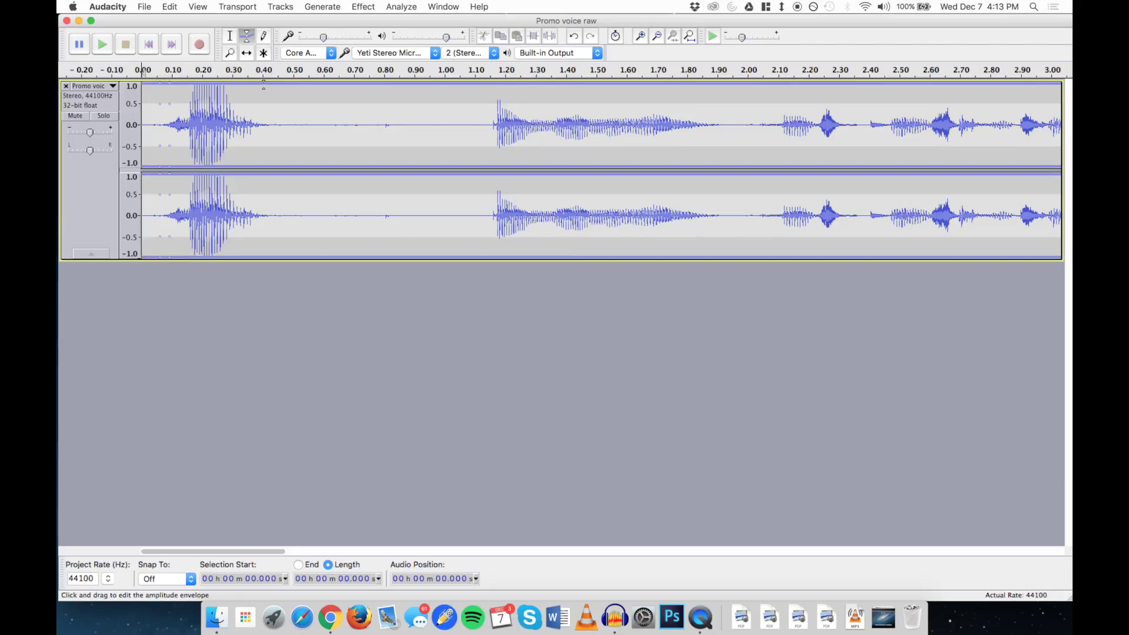
{"action": "left_click", "coordinate": [264, 85]}
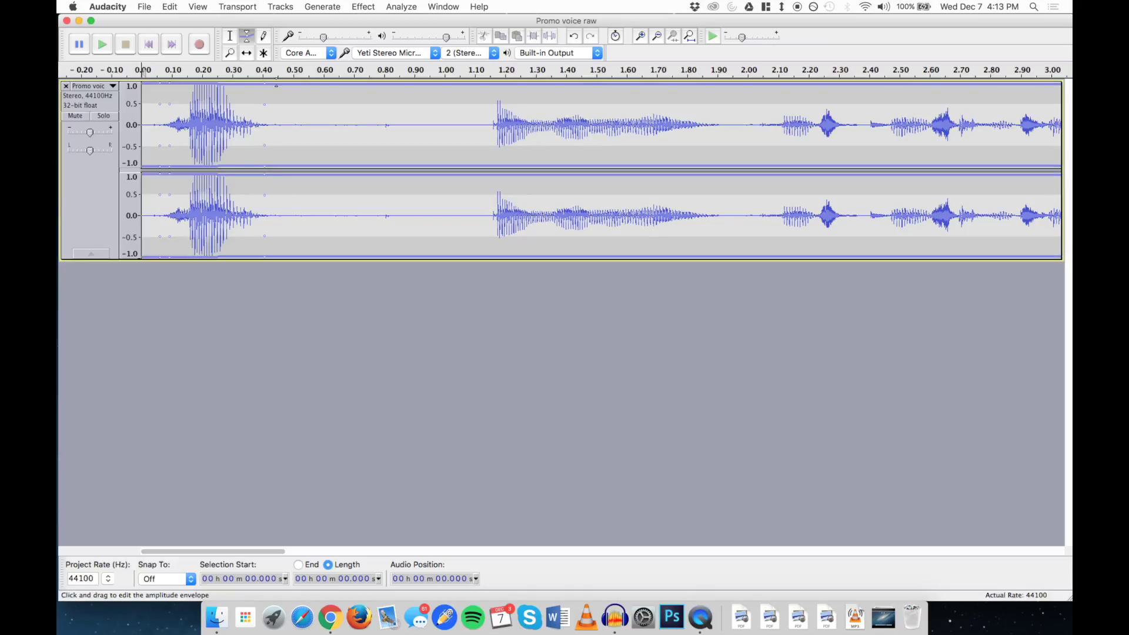
{"action": "left_click", "coordinate": [276, 85]}
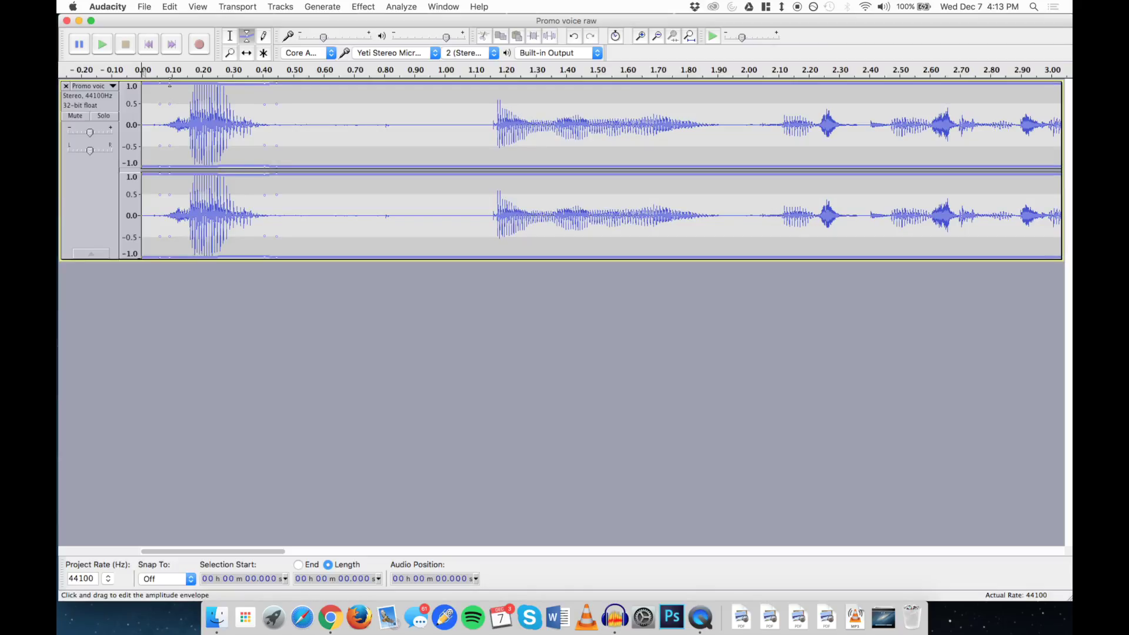
{"action": "left_click_drag", "start_coordinate": [169, 86], "coordinate": [175, 107]}
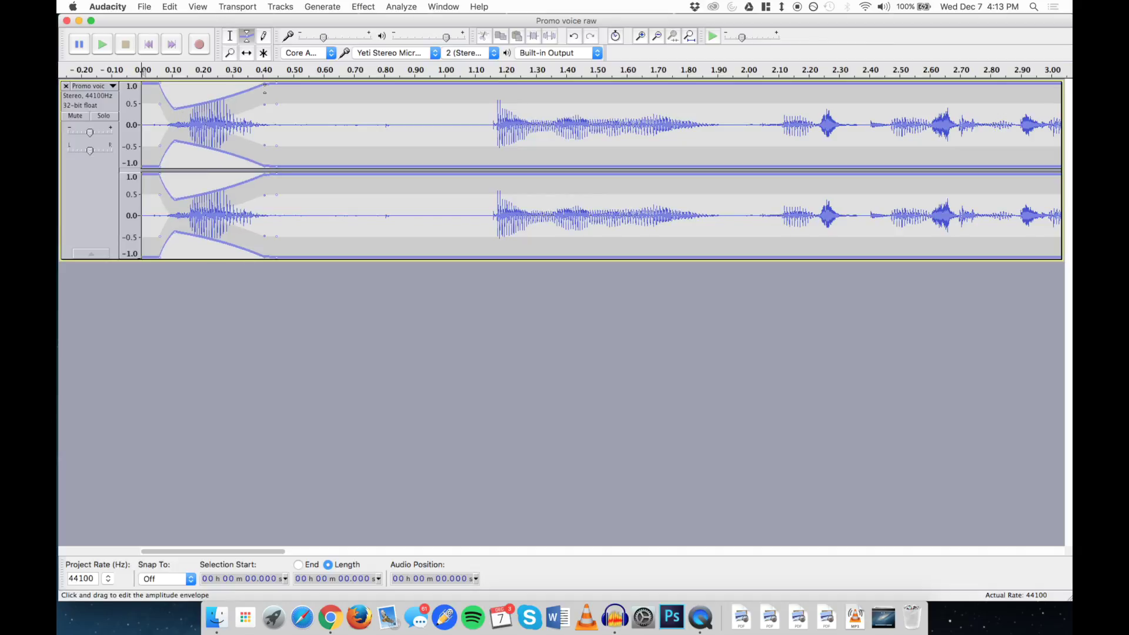
{"action": "left_click_drag", "start_coordinate": [264, 87], "coordinate": [264, 106]}
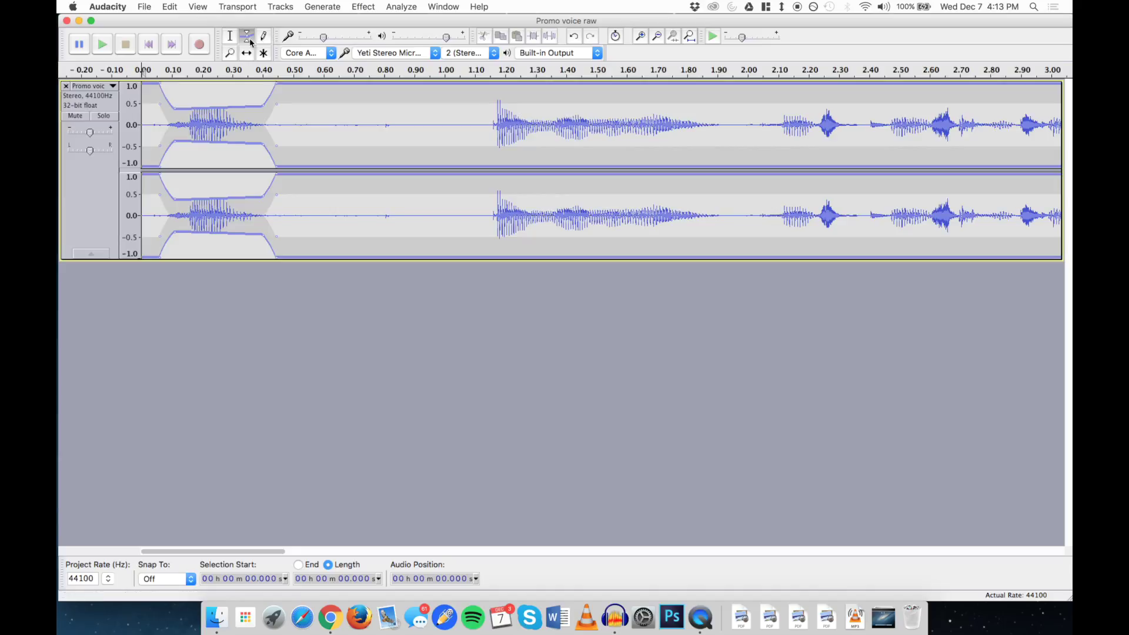
Play back the softened opening from the start.
{"action": "left_click", "coordinate": [229, 36]}
{"action": "left_click", "coordinate": [146, 114]}
{"action": "key", "text": "space"}
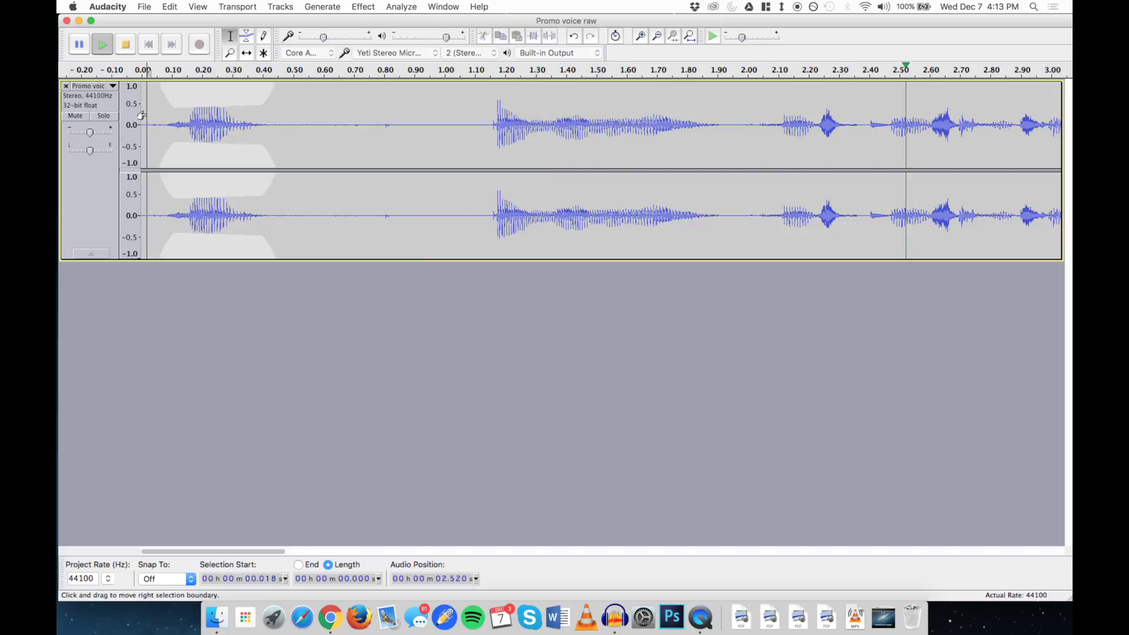
{"action": "key", "text": "space"}
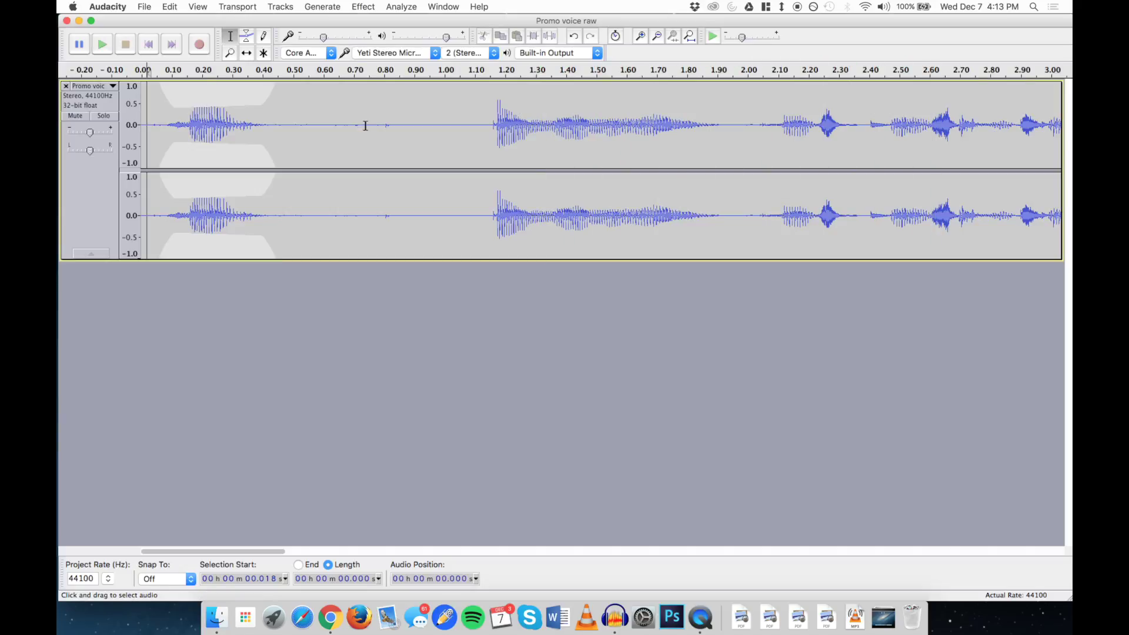
Zoom out to the full recording, select the passage from about 13.8 s to 15.4 s, and play it.
{"action": "key", "text": "super+2"}
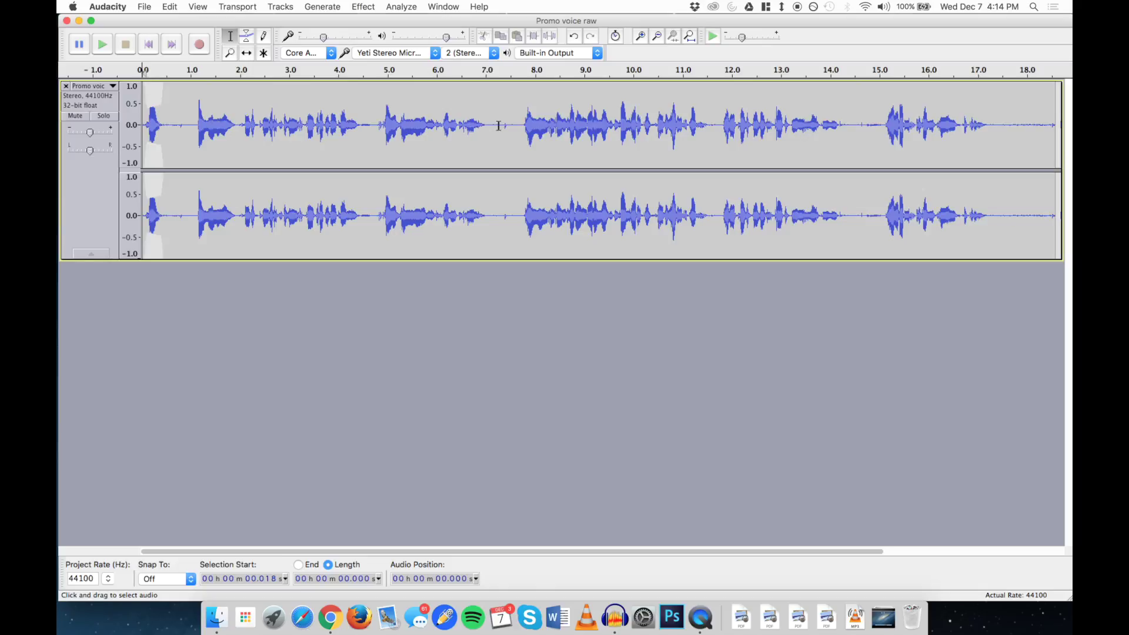
{"action": "left_click_drag", "start_coordinate": [502, 124], "coordinate": [517, 124]}
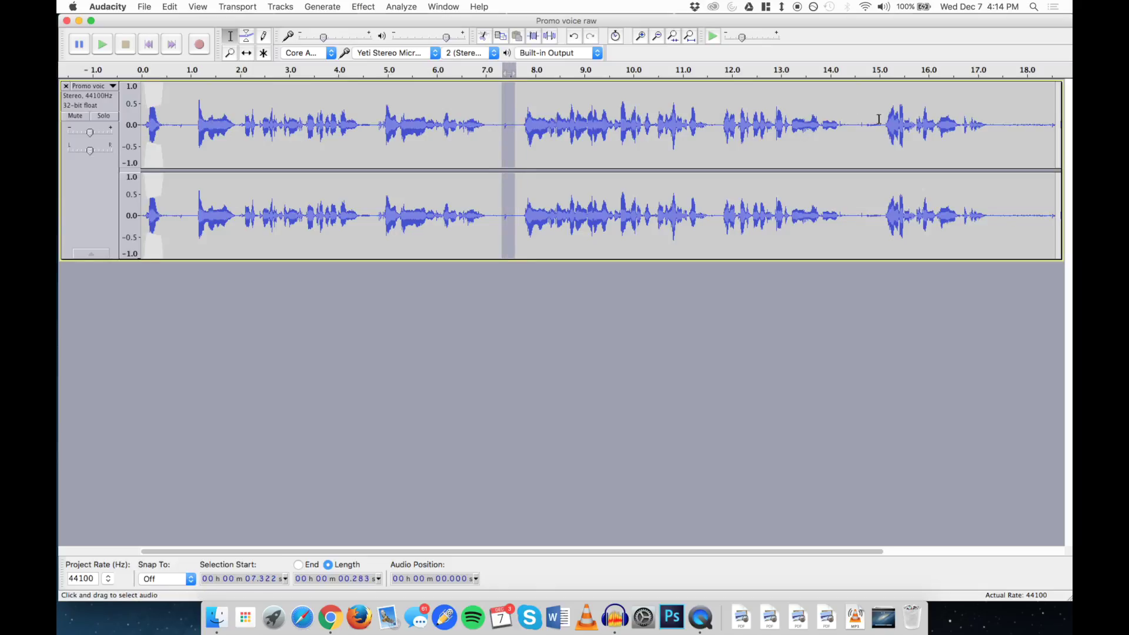
{"action": "left_click_drag", "start_coordinate": [881, 121], "coordinate": [848, 125]}
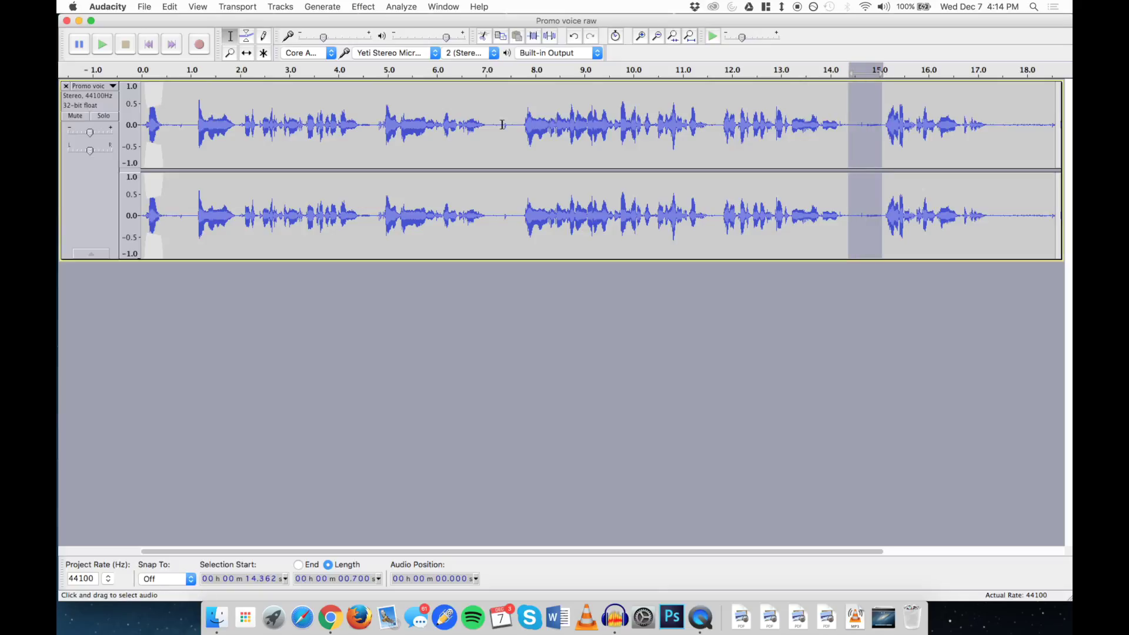
{"action": "left_click", "coordinate": [495, 125]}
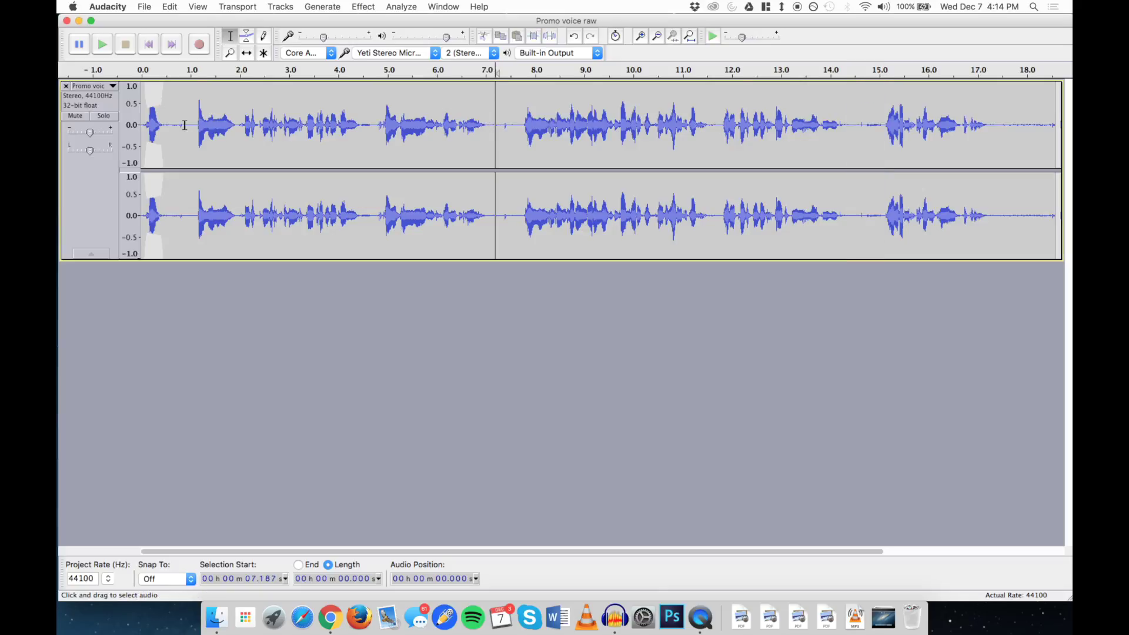
{"action": "left_click_drag", "start_coordinate": [186, 125], "coordinate": [175, 125]}
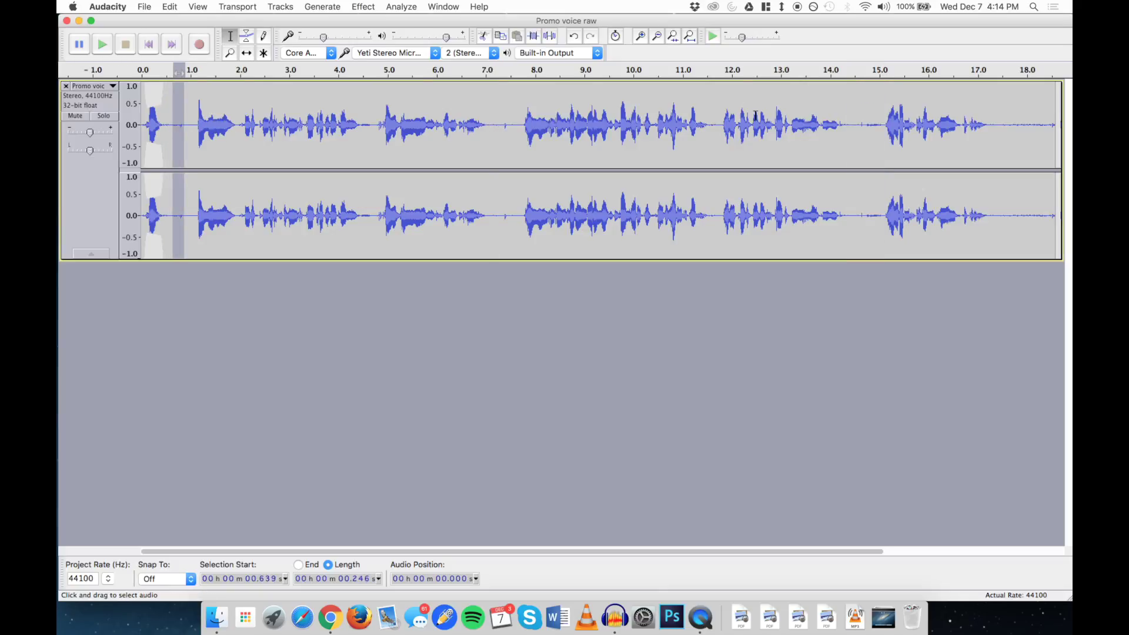
{"action": "left_click_drag", "start_coordinate": [821, 125], "coordinate": [897, 142]}
{"action": "key", "text": "space"}
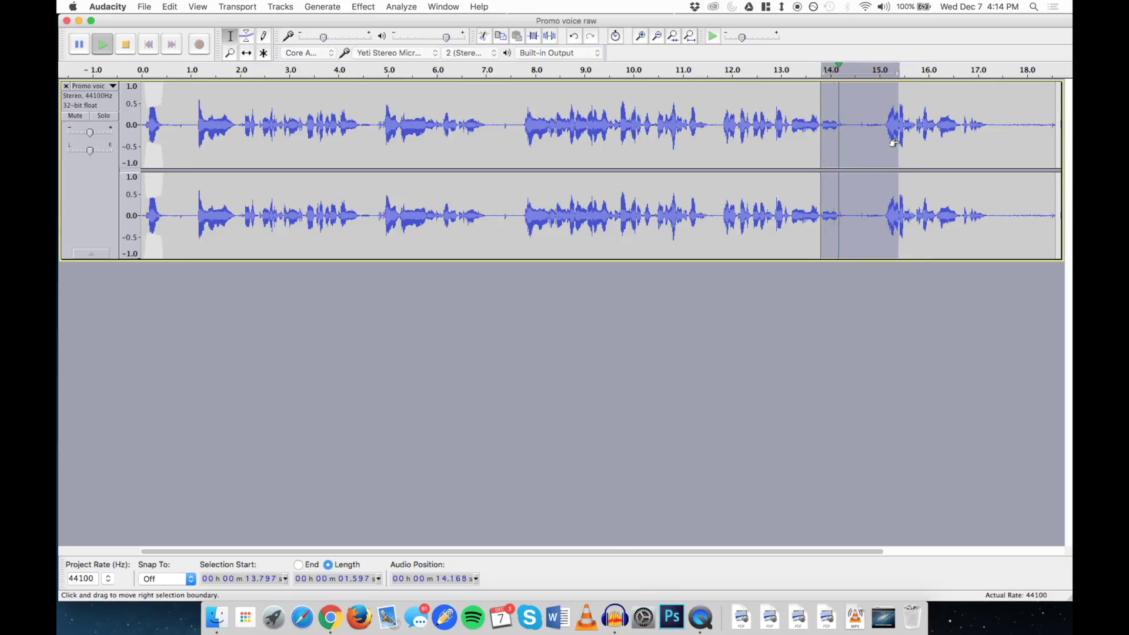
{"action": "key", "text": "XF86AudioRaiseVolume"}
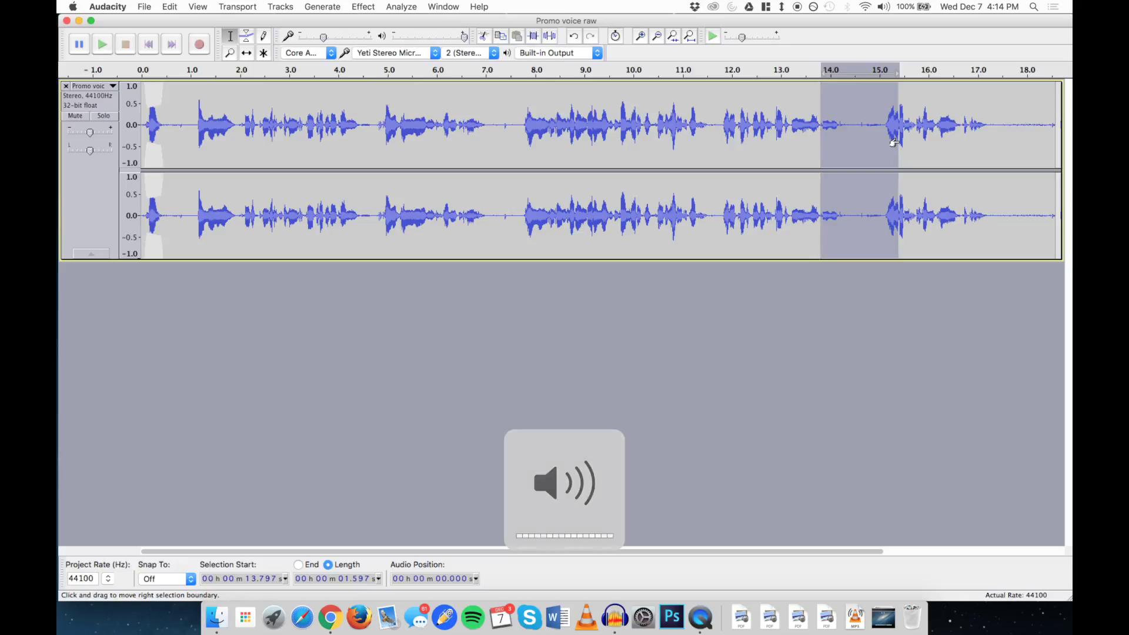
Zoom in on 13.9–15.5 s and delete part of the pause between 14.29 and 15.06 s.
{"action": "left_click", "coordinate": [875, 144]}
{"action": "key", "text": "F4"}
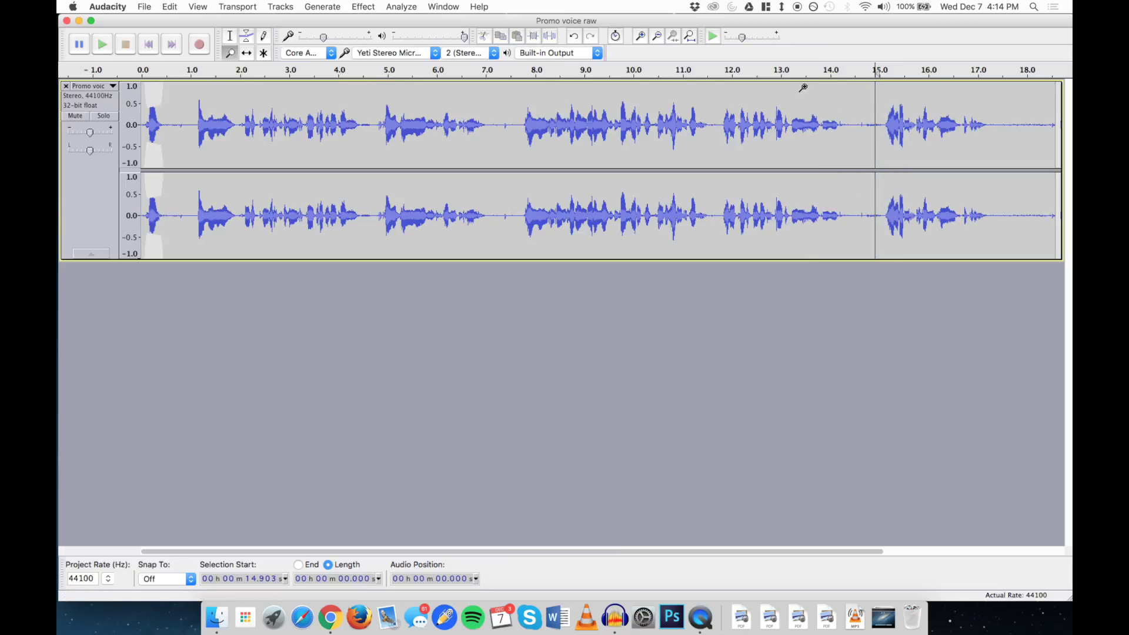
{"action": "left_click_drag", "start_coordinate": [829, 139], "coordinate": [901, 138]}
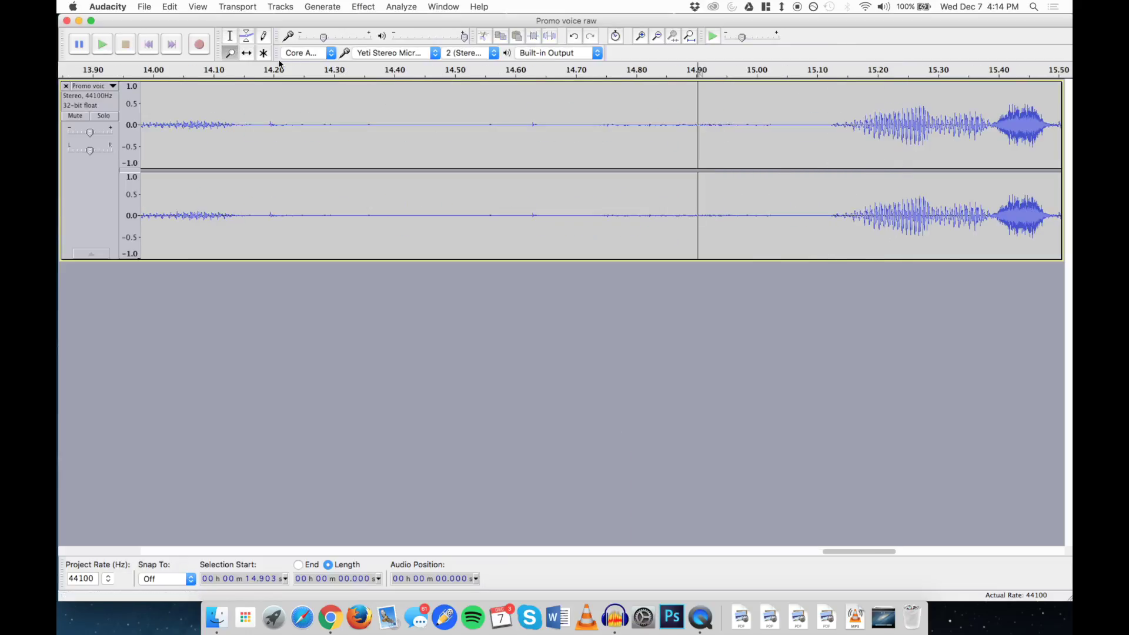
{"action": "key", "text": "F1"}
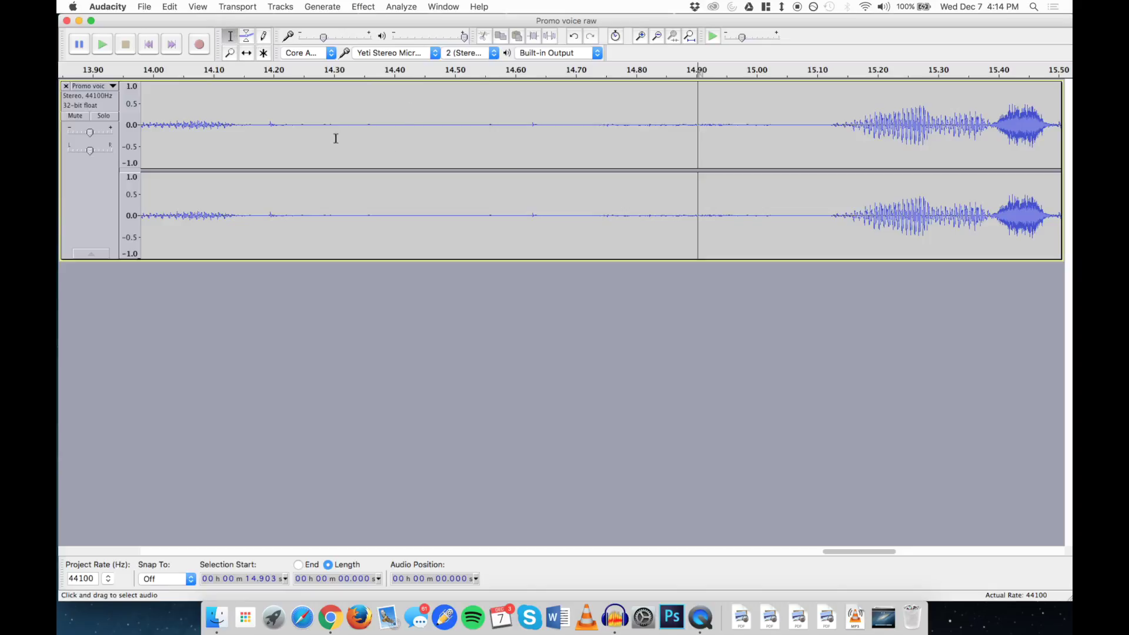
{"action": "left_click_drag", "start_coordinate": [330, 138], "coordinate": [343, 138]}
{"action": "left_click_drag", "start_coordinate": [718, 177], "coordinate": [791, 197]}
{"action": "key", "text": "space"}
{"action": "key", "text": "space"}
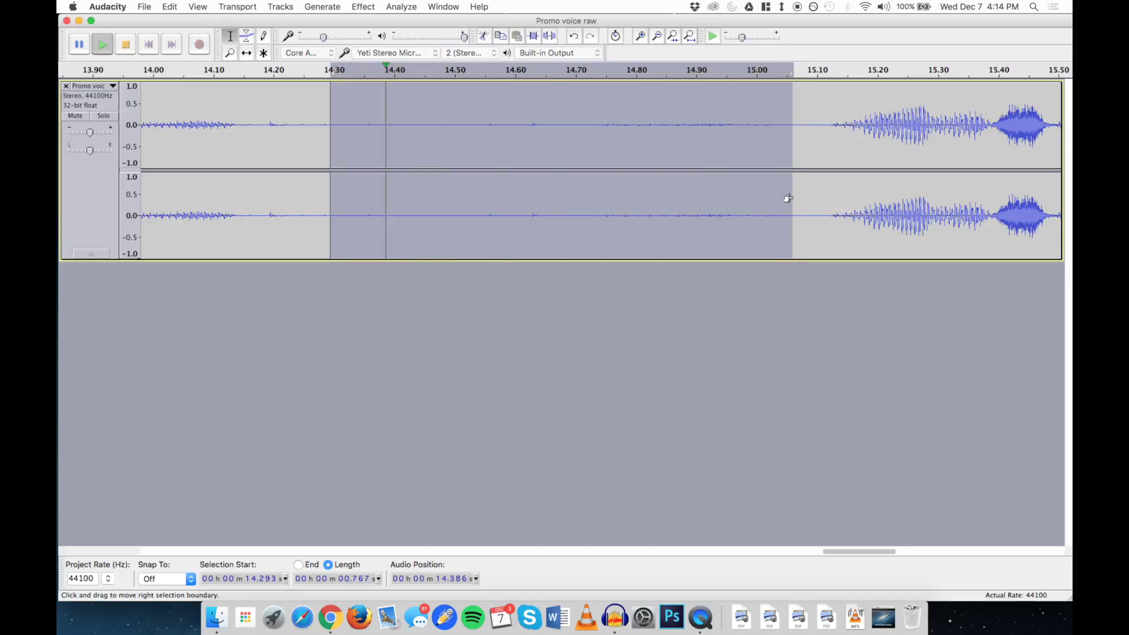
{"action": "key", "text": "space"}
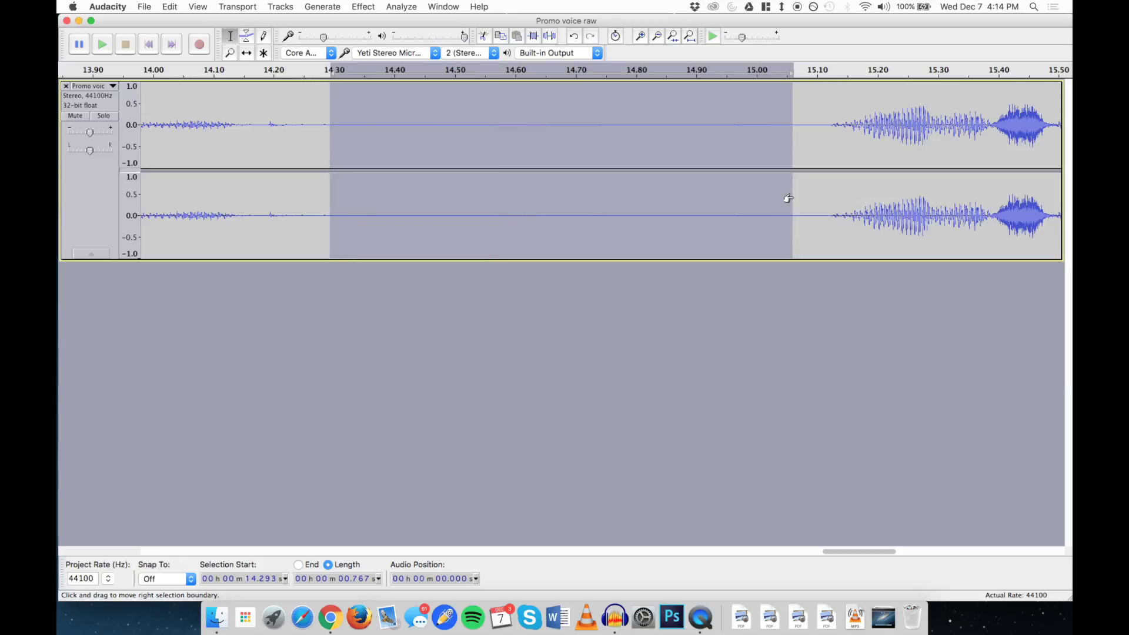
{"action": "left_click", "coordinate": [512, 164]}
{"action": "left_click_drag", "start_coordinate": [422, 150], "coordinate": [541, 169]}
{"action": "key", "text": "Delete"}
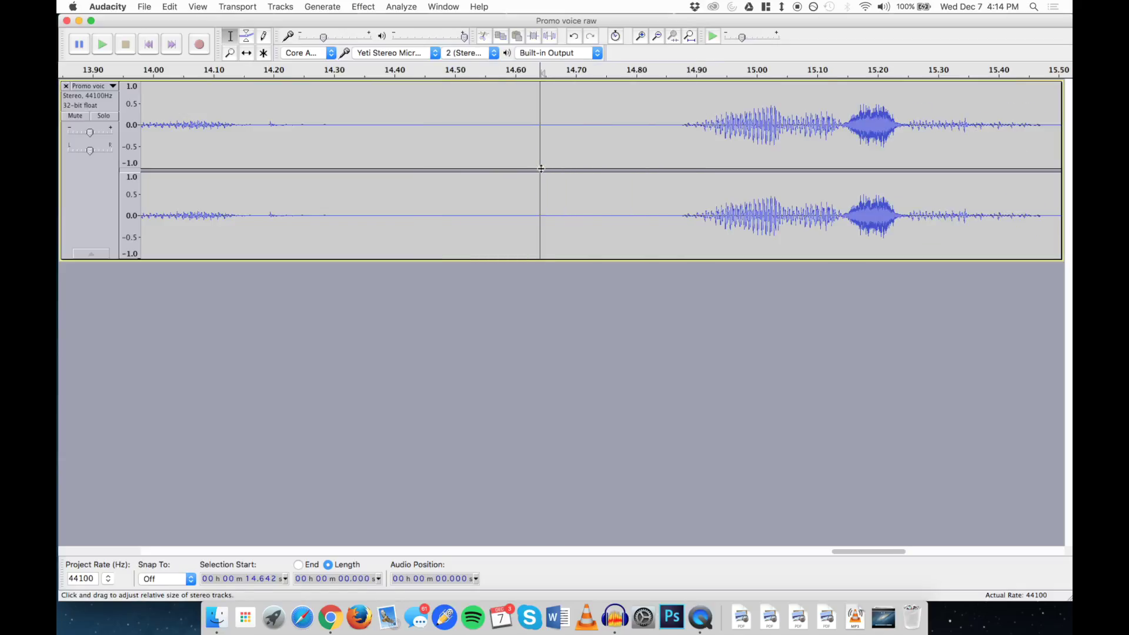
Delete another short gap near 14.55 s and play from 12.9 s to check the cut.
{"action": "key", "text": "super+2"}
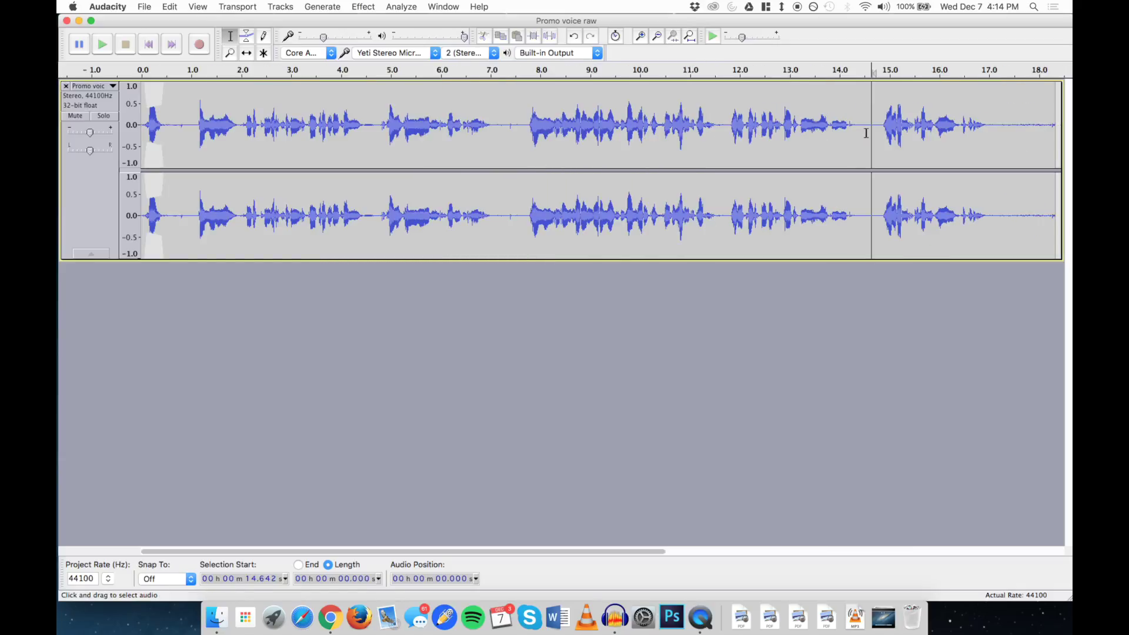
{"action": "left_click_drag", "start_coordinate": [867, 133], "coordinate": [876, 133]}
{"action": "key", "text": "Delete"}
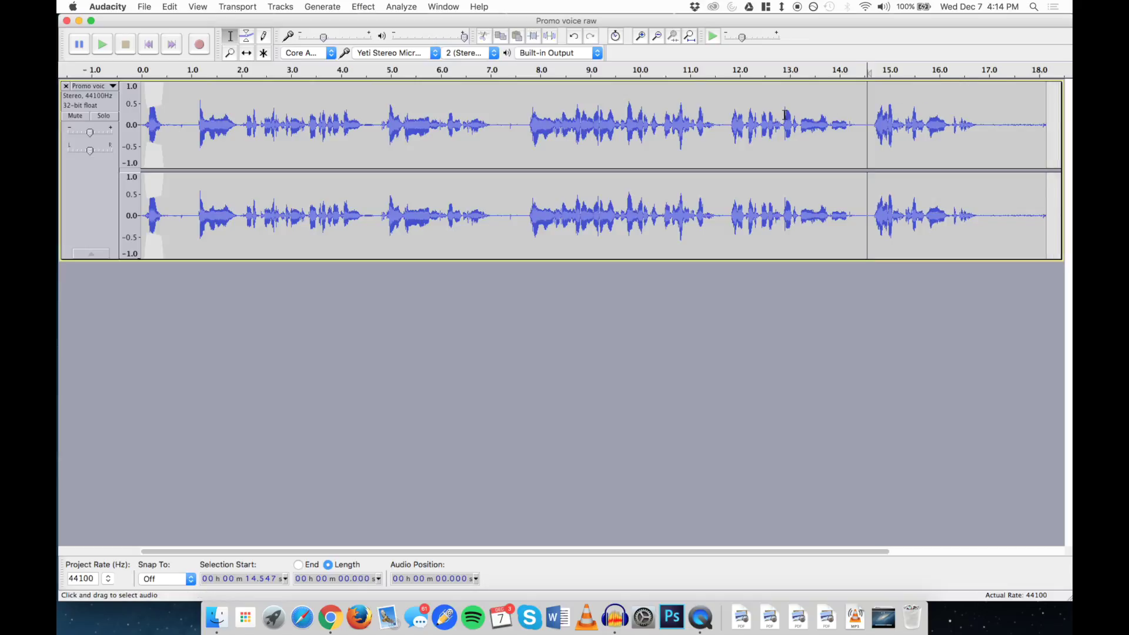
{"action": "left_click", "coordinate": [785, 115]}
{"action": "key", "text": "space"}
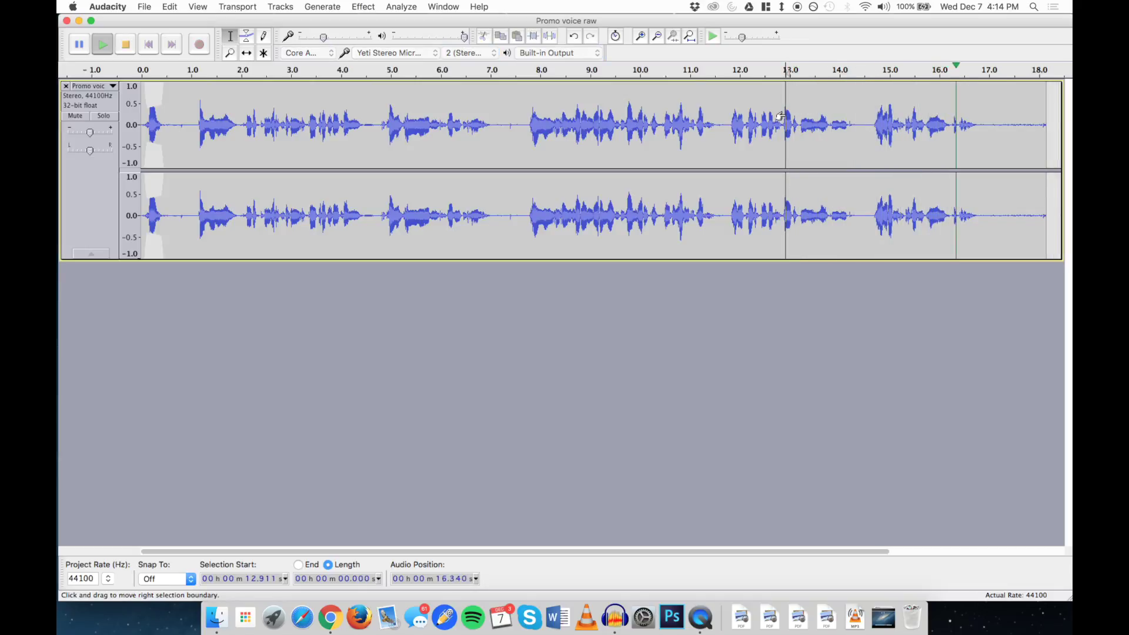
{"action": "key", "text": "space"}
Delete part of the pause near 7.3 s and the short gap near 0.75 s.
{"action": "left_click_drag", "start_coordinate": [499, 125], "coordinate": [523, 128]}
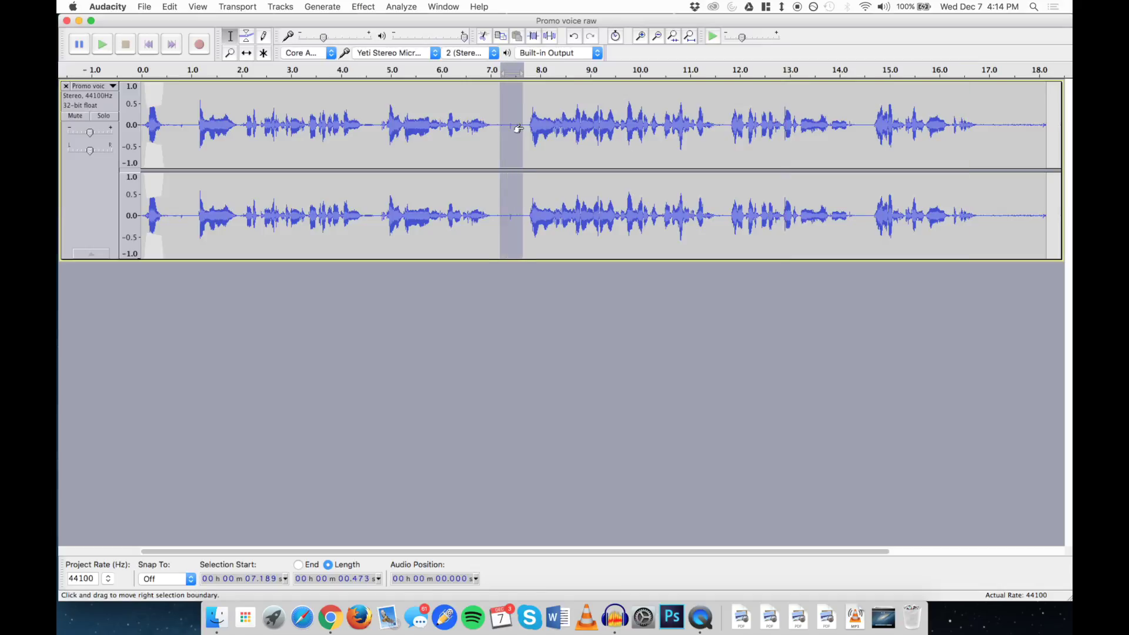
{"action": "left_click", "coordinate": [513, 129]}
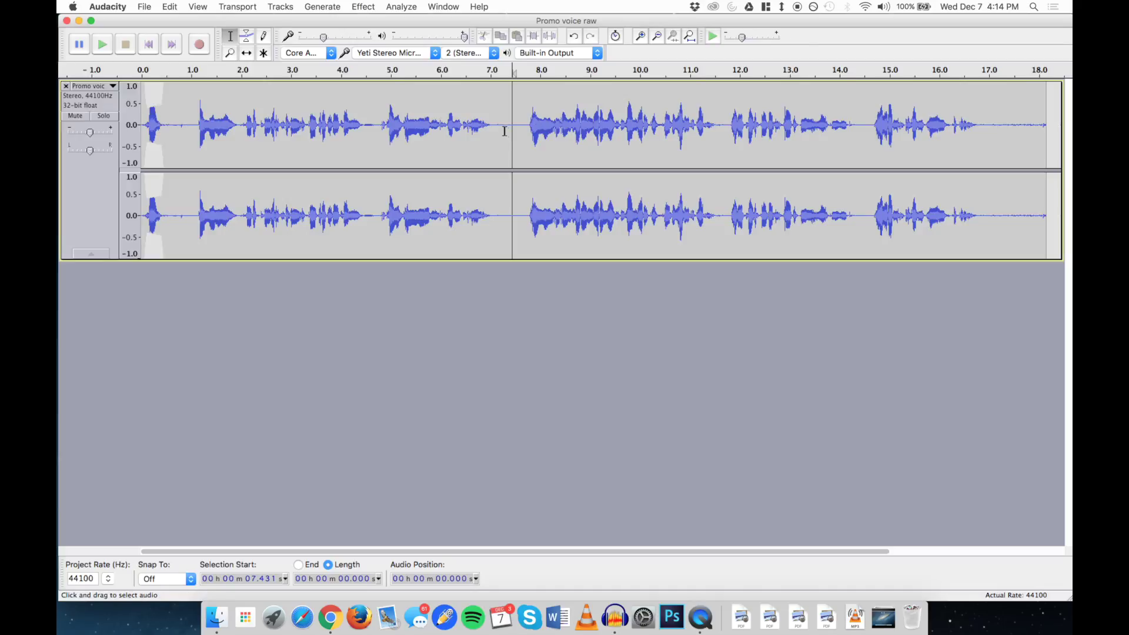
{"action": "left_click_drag", "start_coordinate": [505, 130], "coordinate": [519, 131]}
{"action": "key", "text": "Delete"}
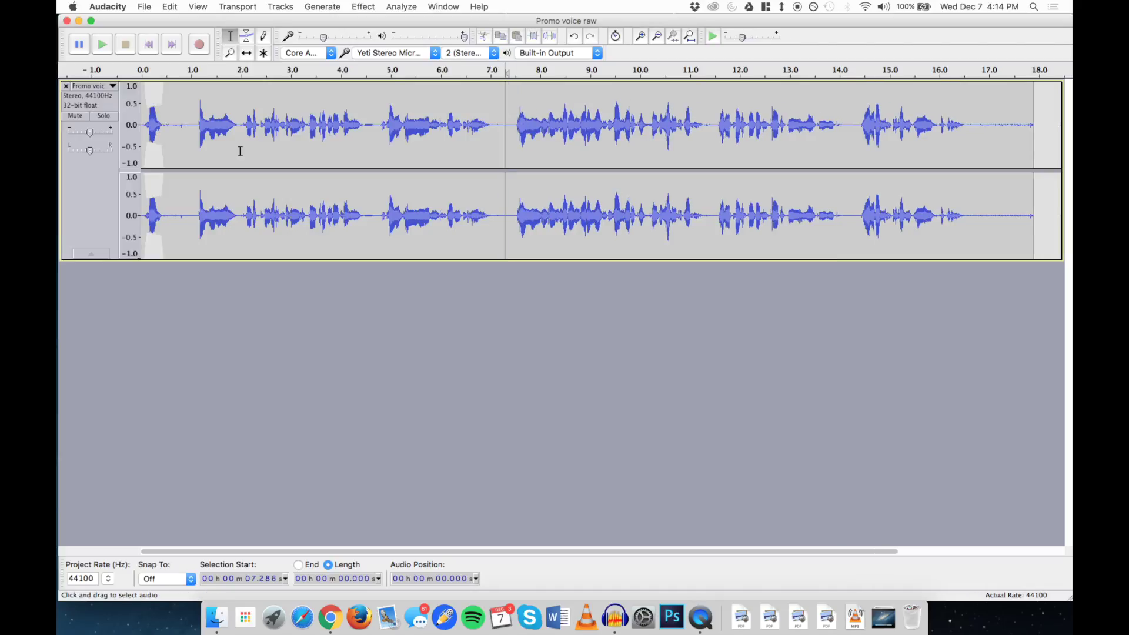
{"action": "left_click_drag", "start_coordinate": [180, 127], "coordinate": [186, 126]}
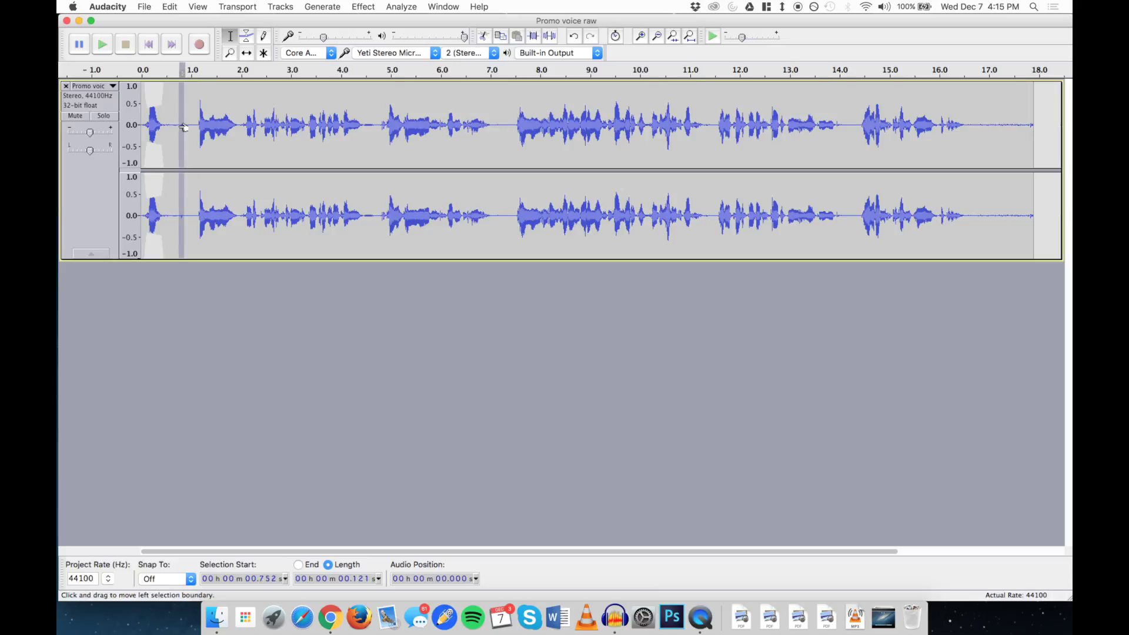
{"action": "key", "text": "Delete"}
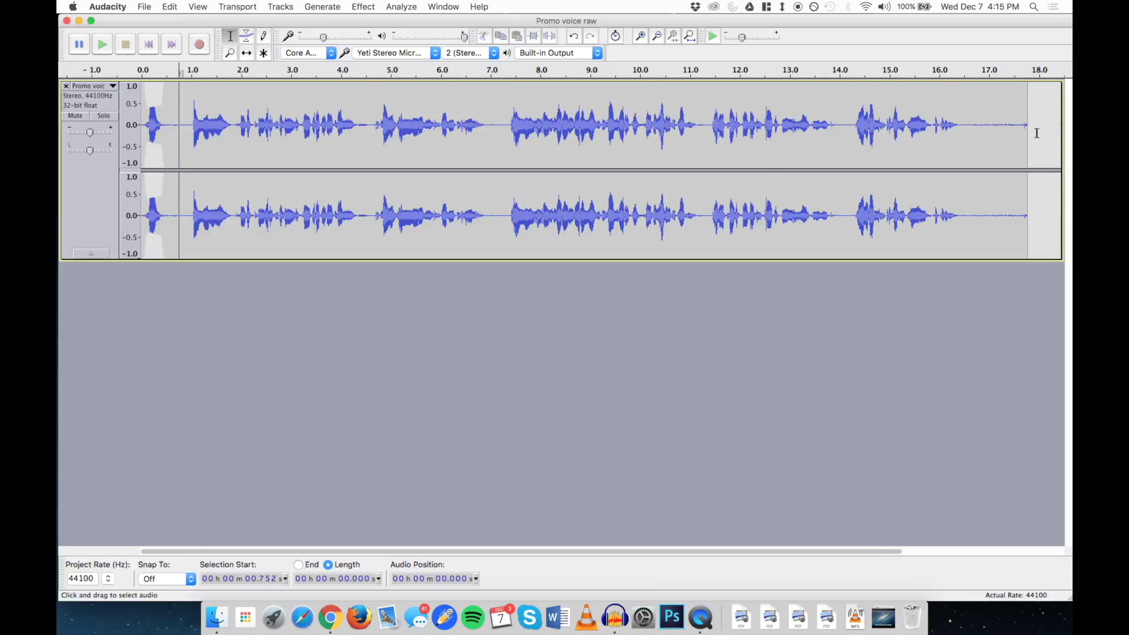
Delete the trailing silence after 16.475 s.
{"action": "left_click_drag", "start_coordinate": [1038, 132], "coordinate": [962, 132]}
{"action": "key", "text": "Delete"}
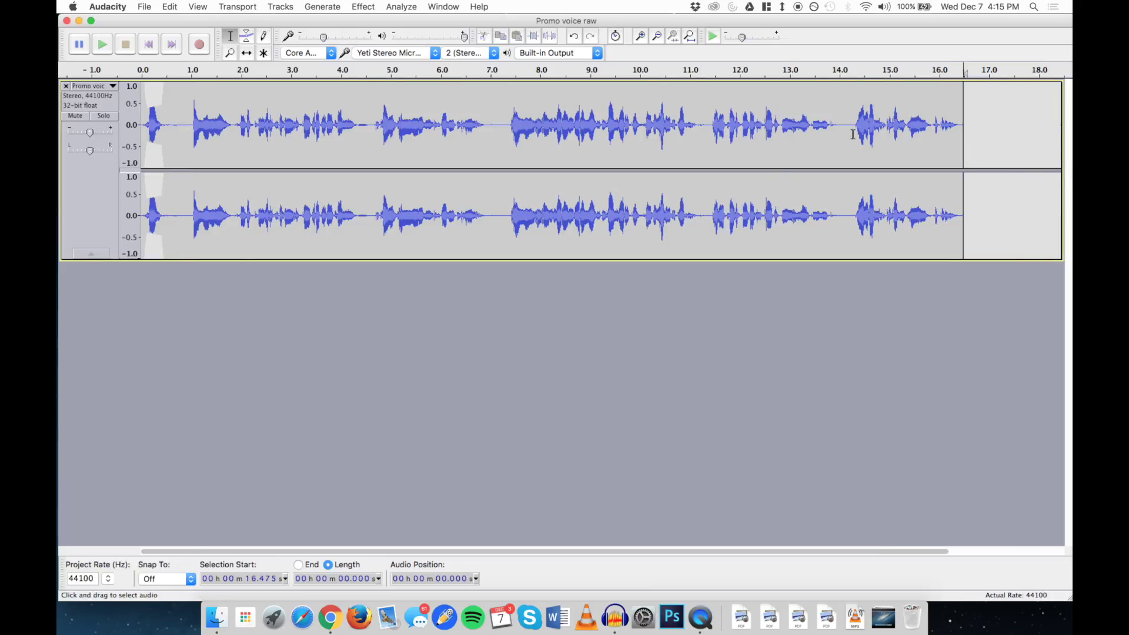
{"action": "left_click_drag", "start_coordinate": [844, 129], "coordinate": [965, 134]}
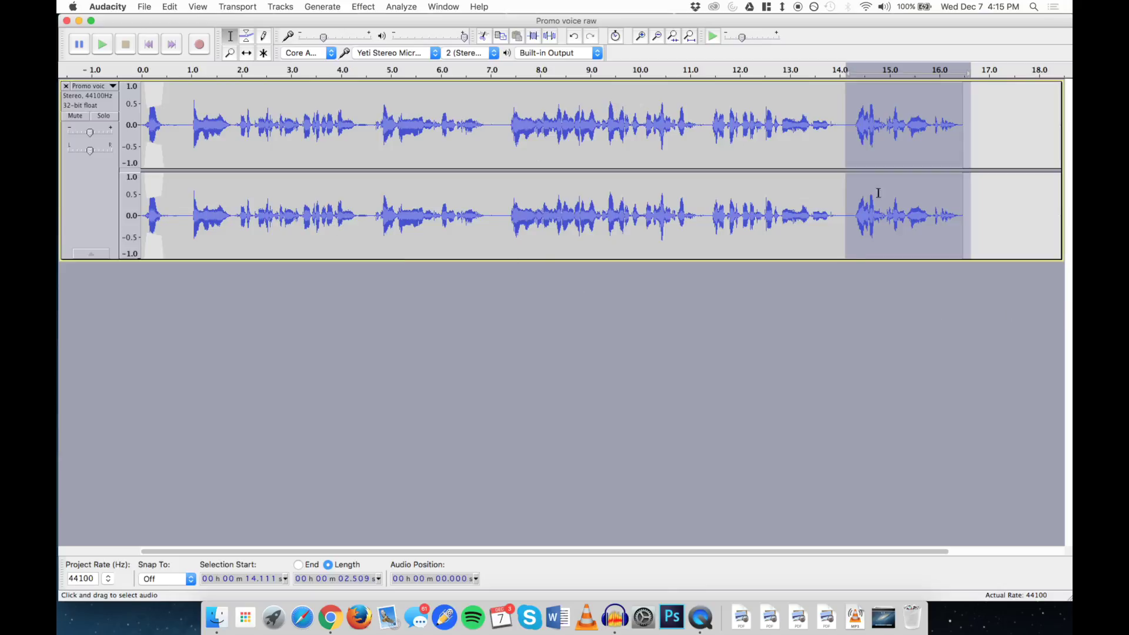
{"action": "left_click", "coordinate": [1008, 151]}
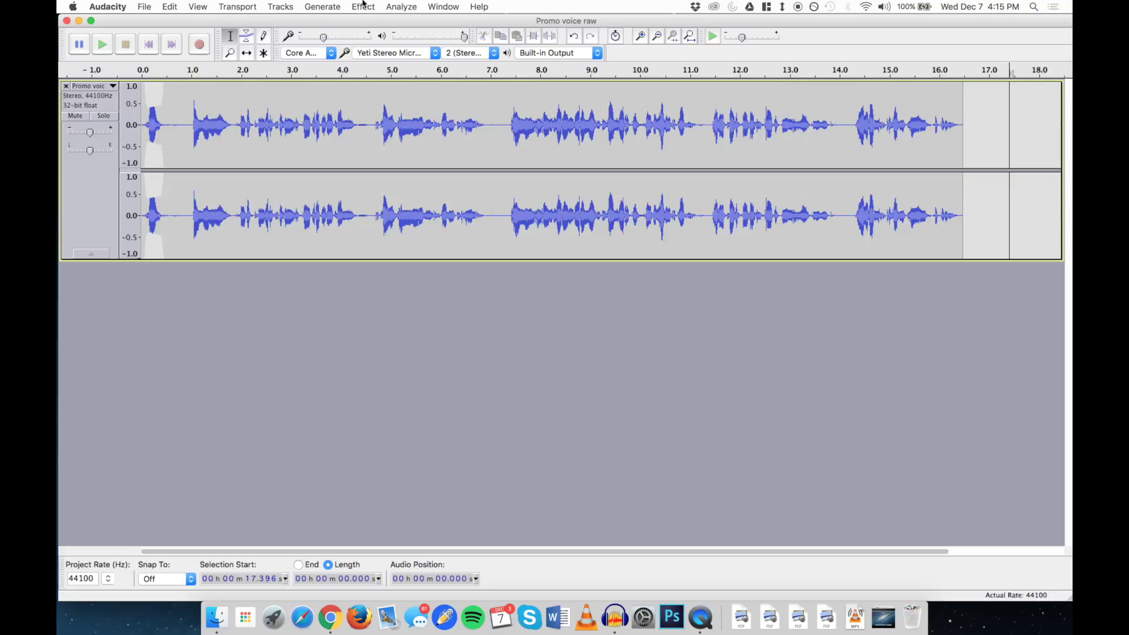
Mix and render the voice track, then amplify it by 3.8 dB to a -1.0 dB peak.
{"action": "left_click", "coordinate": [279, 6]}
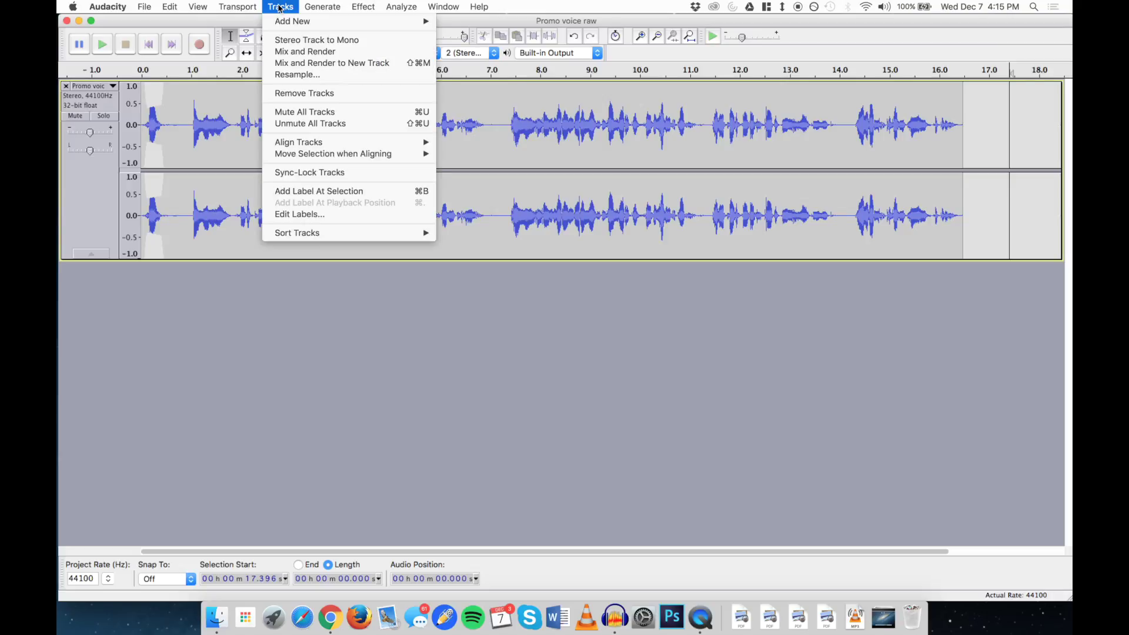
{"action": "left_click", "coordinate": [300, 52]}
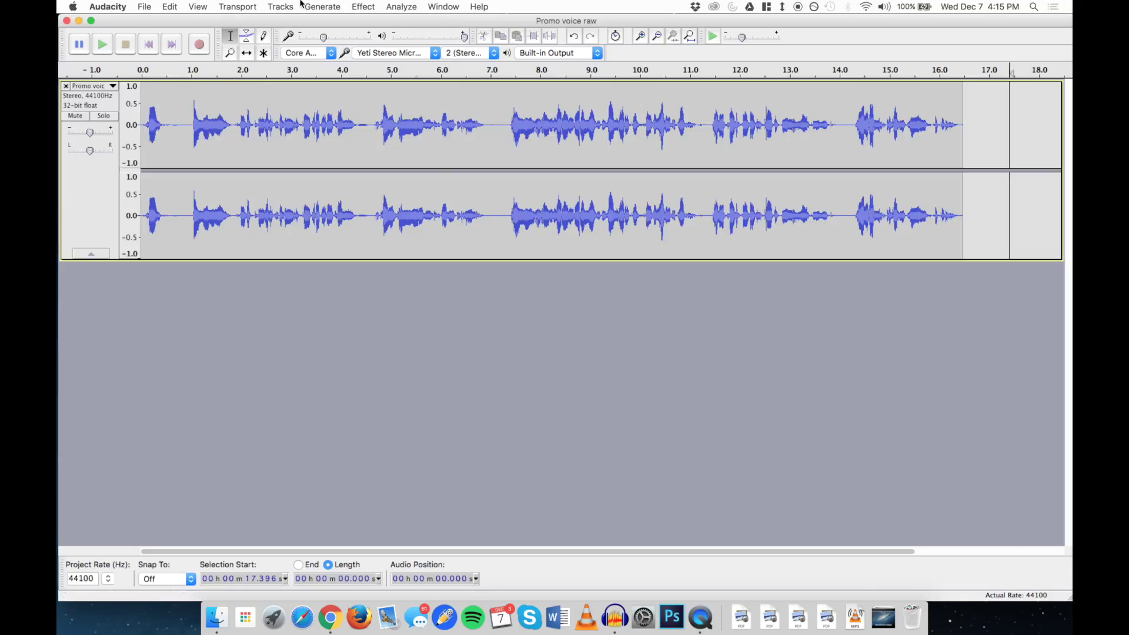
{"action": "left_click", "coordinate": [355, 7]}
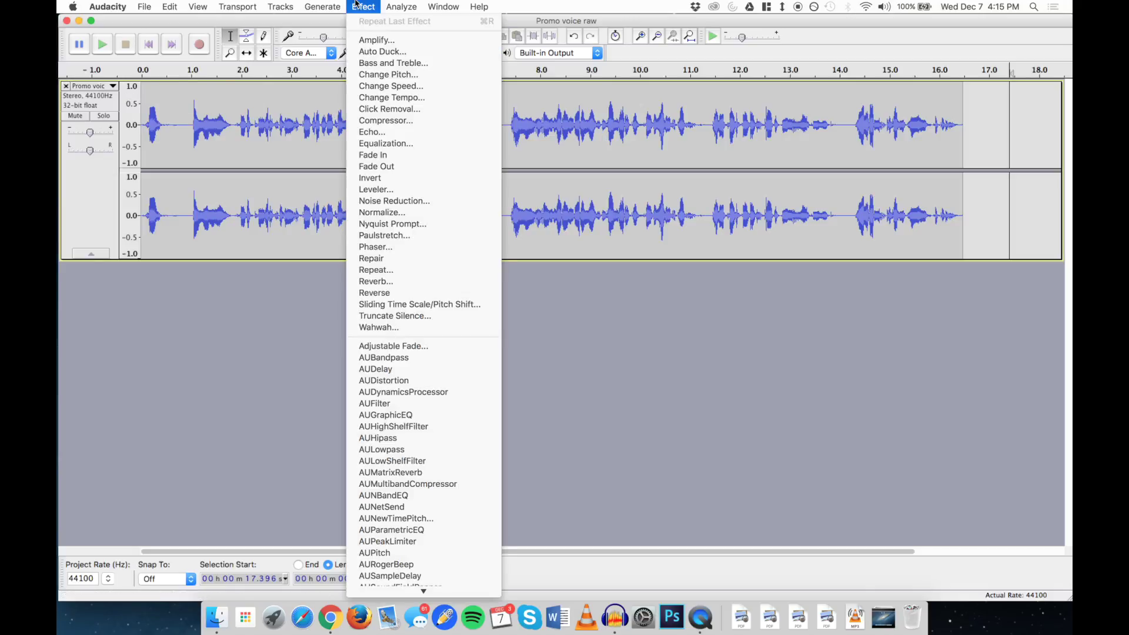
{"action": "left_click", "coordinate": [375, 45]}
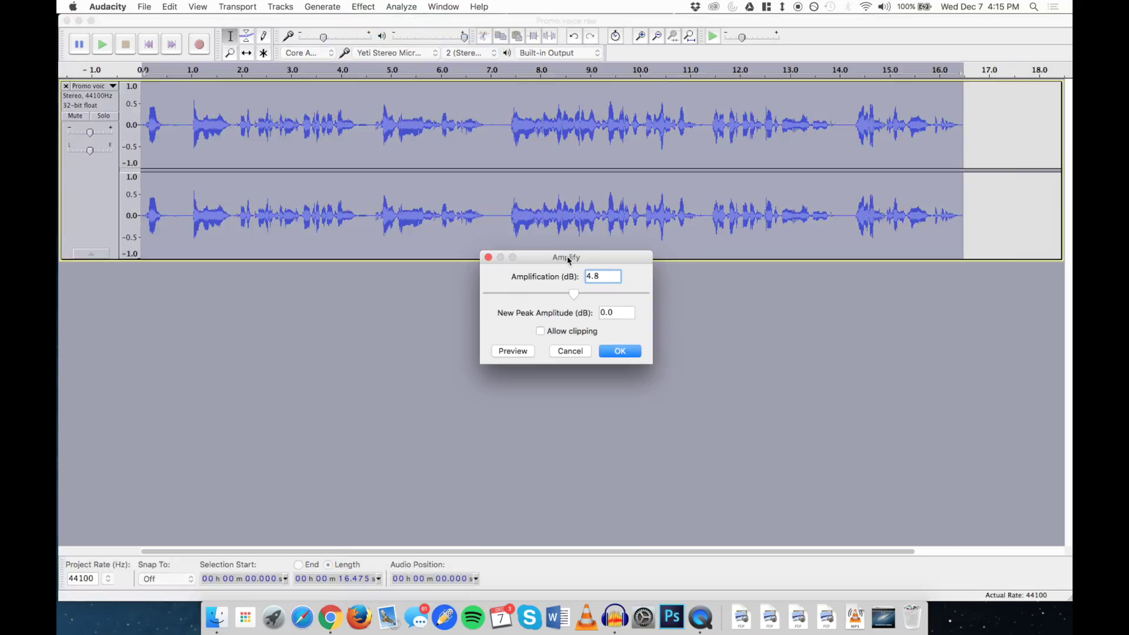
{"action": "left_click_drag", "start_coordinate": [568, 263], "coordinate": [568, 283]}
{"action": "left_click", "coordinate": [606, 332]}
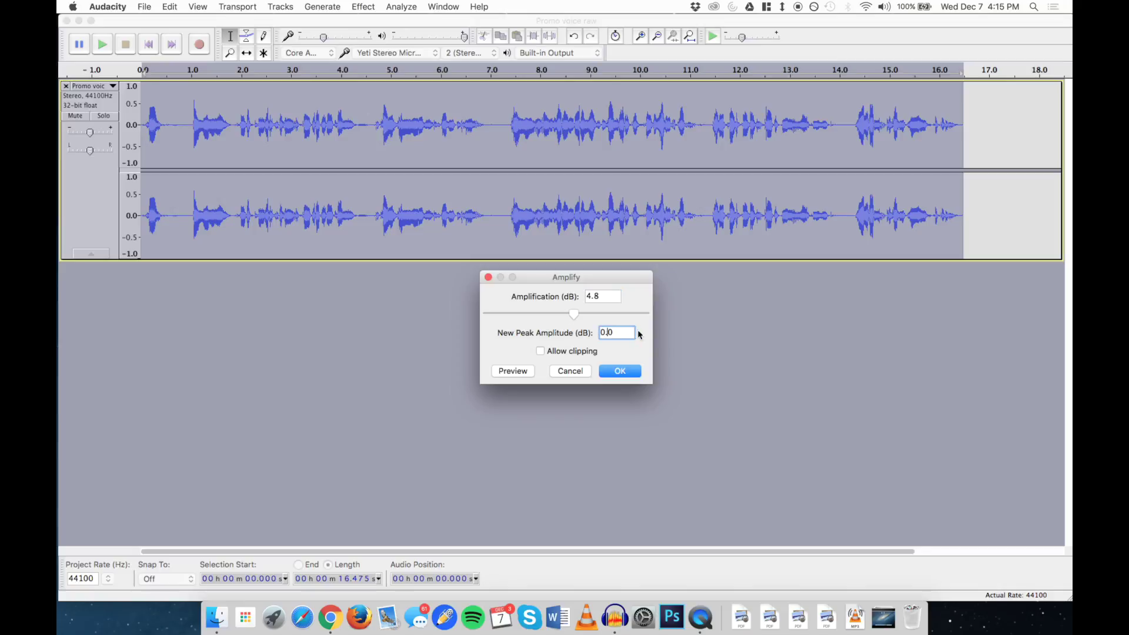
{"action": "key", "text": "BackSpace"}
{"action": "type", "text": "-1"}
{"action": "left_click", "coordinate": [627, 381]}
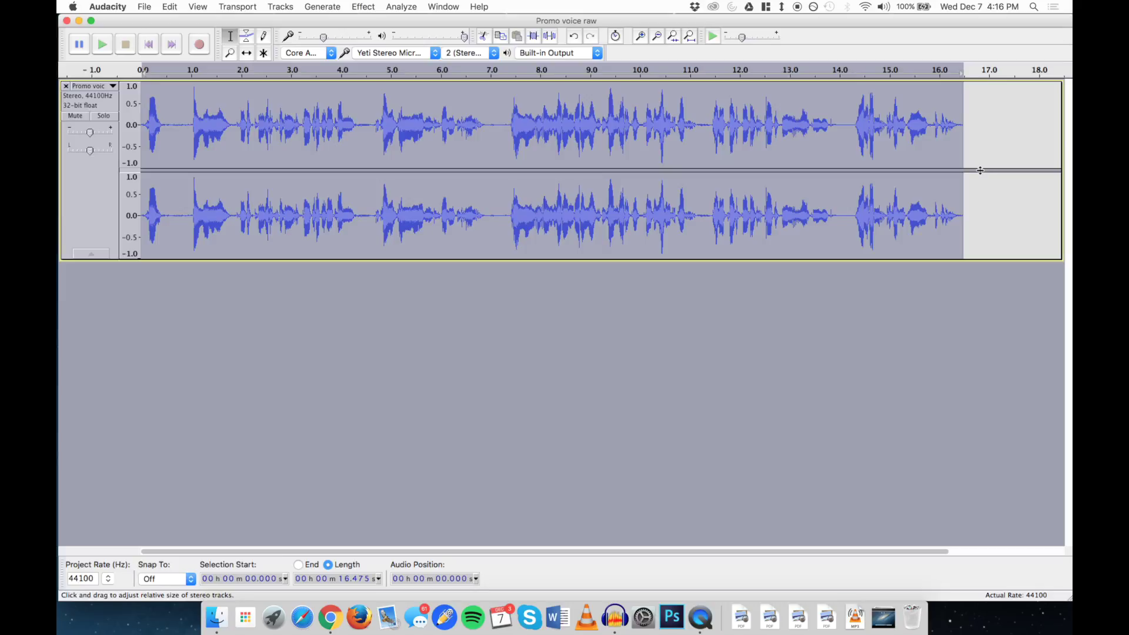
{"action": "left_click", "coordinate": [406, 346]}
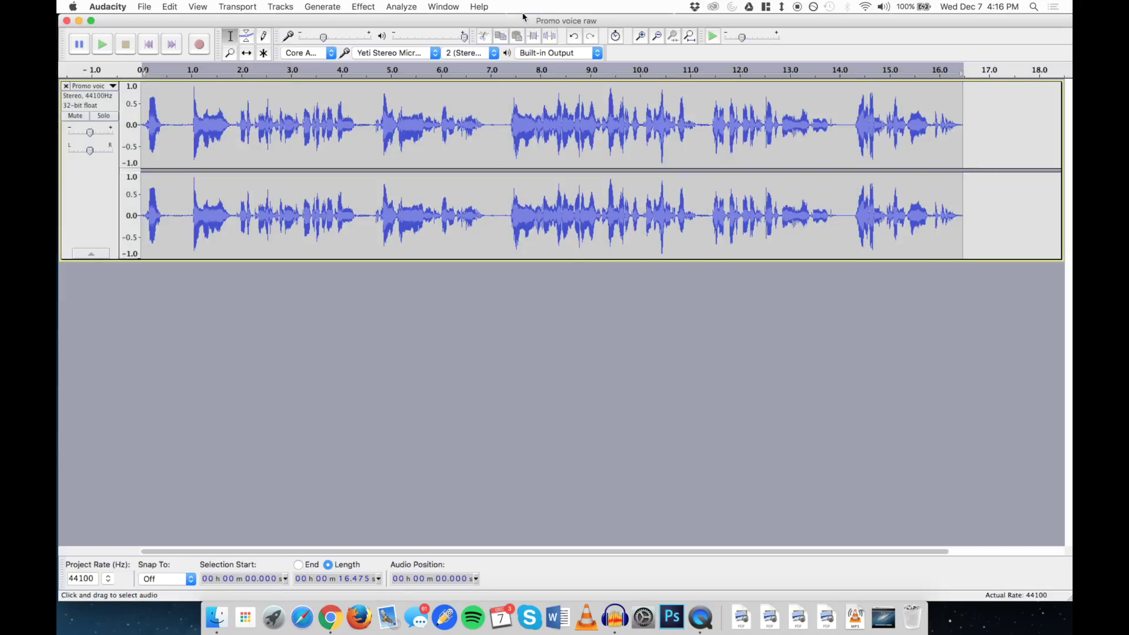
Drop the promo music bed mp3 from the desktop into the project as a second track.
{"action": "left_click_drag", "start_coordinate": [507, 27], "coordinate": [501, 153]}
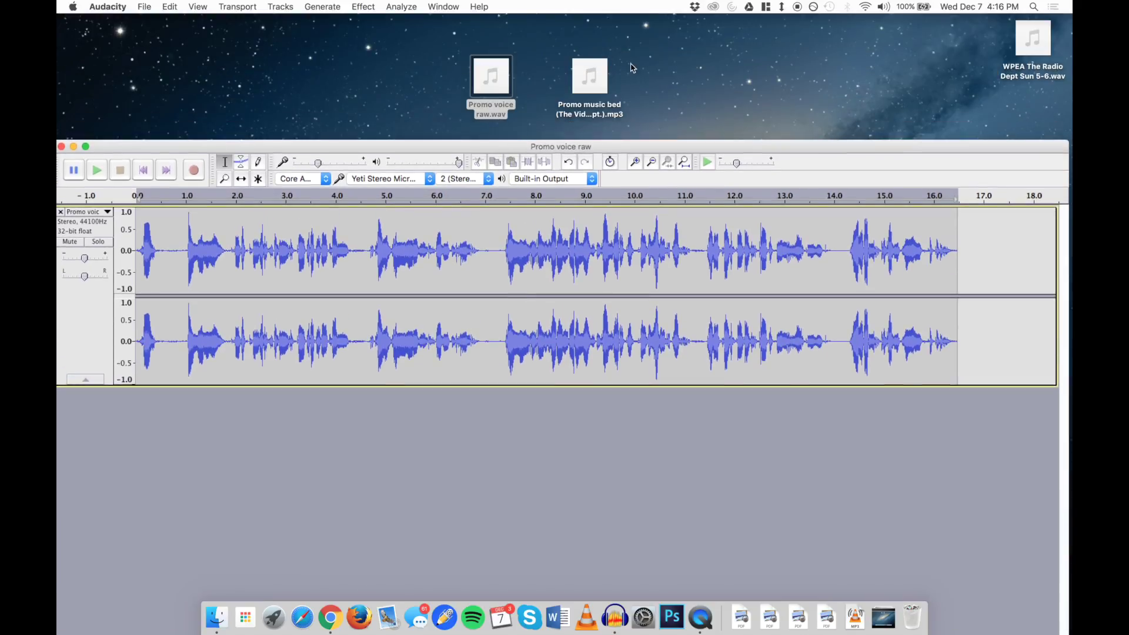
{"action": "left_click_drag", "start_coordinate": [589, 77], "coordinate": [534, 466]}
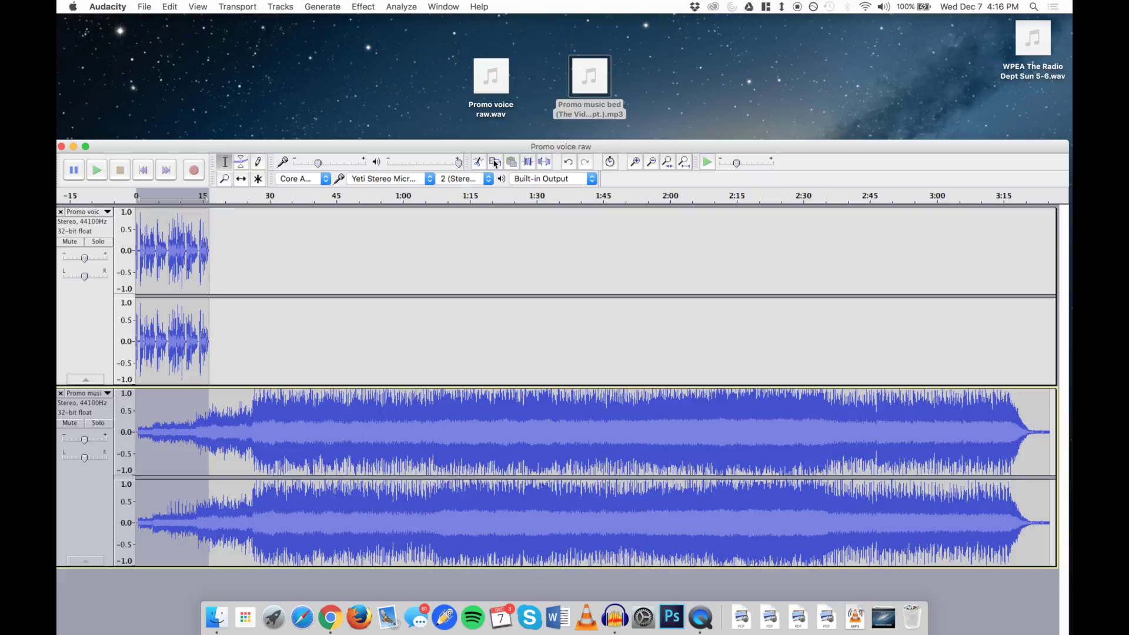
{"action": "left_click_drag", "start_coordinate": [493, 147], "coordinate": [494, 20]}
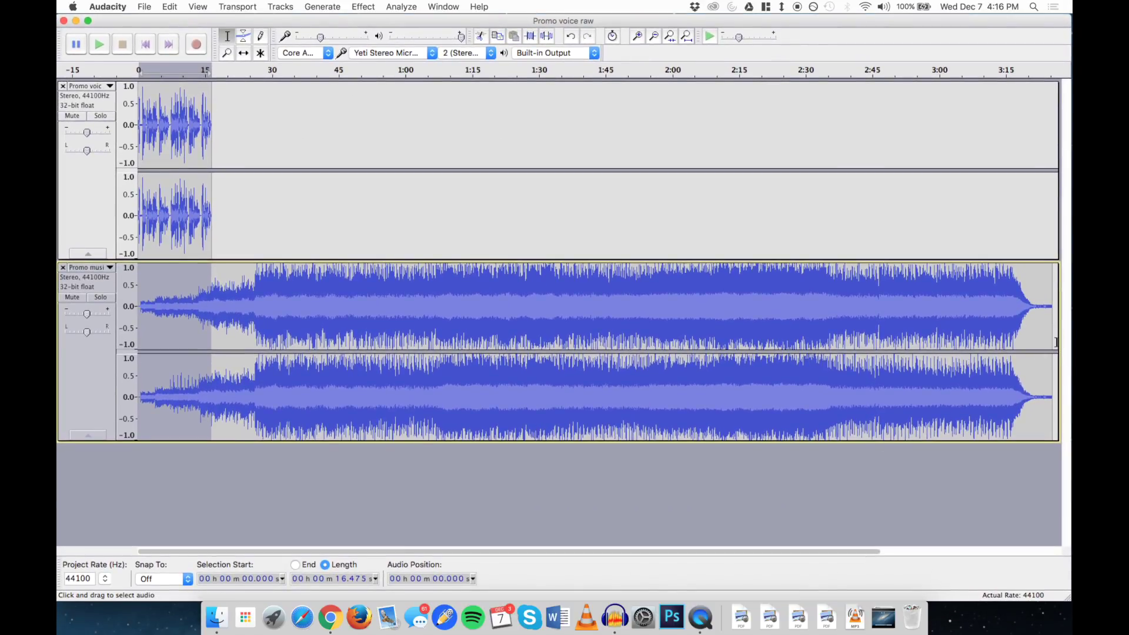
Delete the music beyond 30 seconds and fit the whole project in view.
{"action": "left_click_drag", "start_coordinate": [1056, 342], "coordinate": [272, 289]}
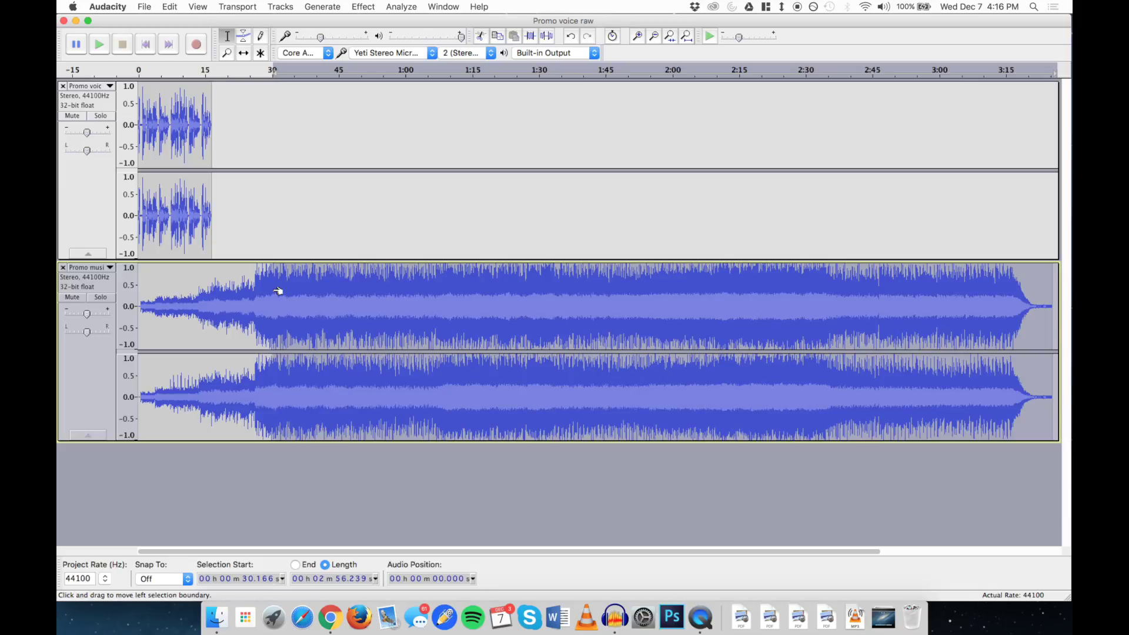
{"action": "key", "text": "Delete"}
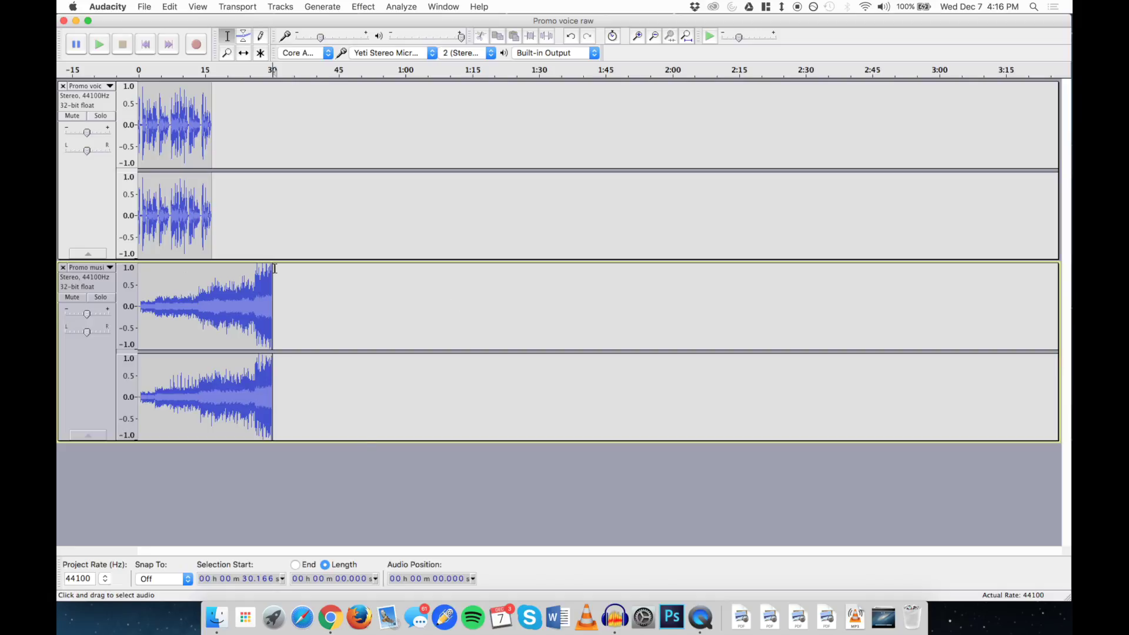
{"action": "key", "text": "super+f"}
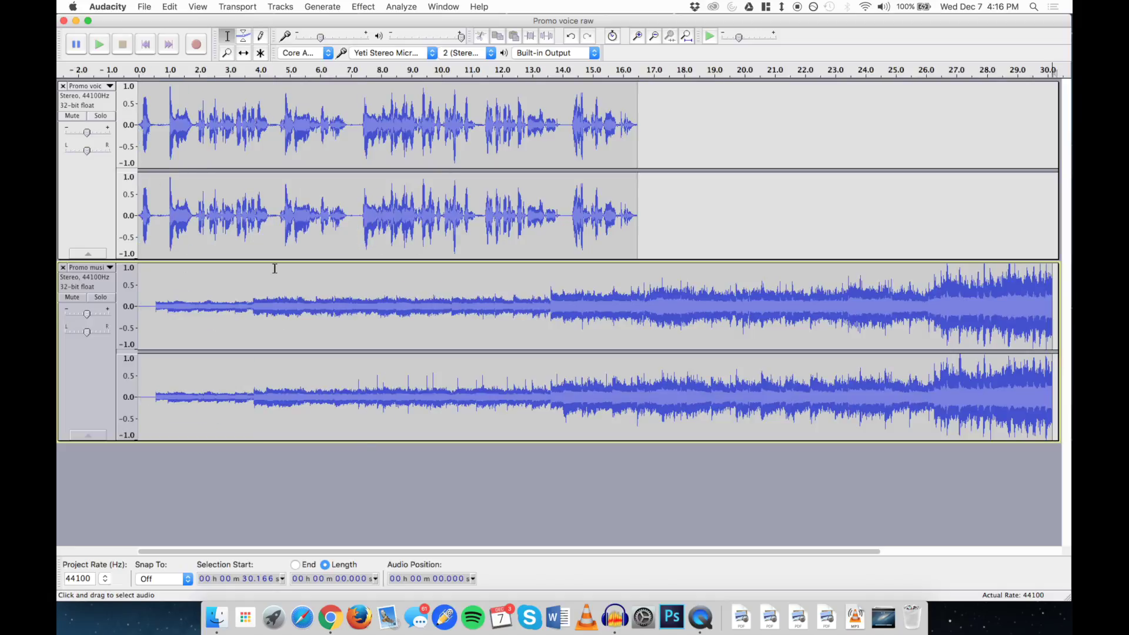
Use the Time Shift Tool to drag the voice clip to start at about 4 seconds.
{"action": "left_click", "coordinate": [244, 53]}
{"action": "left_click", "coordinate": [246, 53]}
{"action": "left_click_drag", "start_coordinate": [354, 121], "coordinate": [465, 138]}
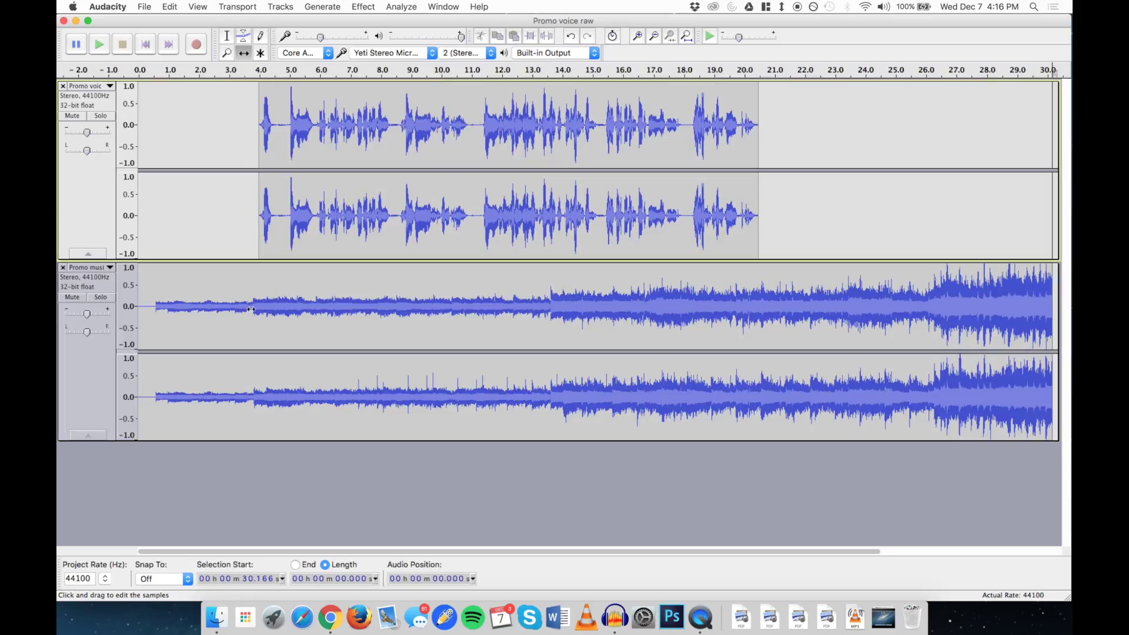
{"action": "left_click", "coordinate": [244, 36]}
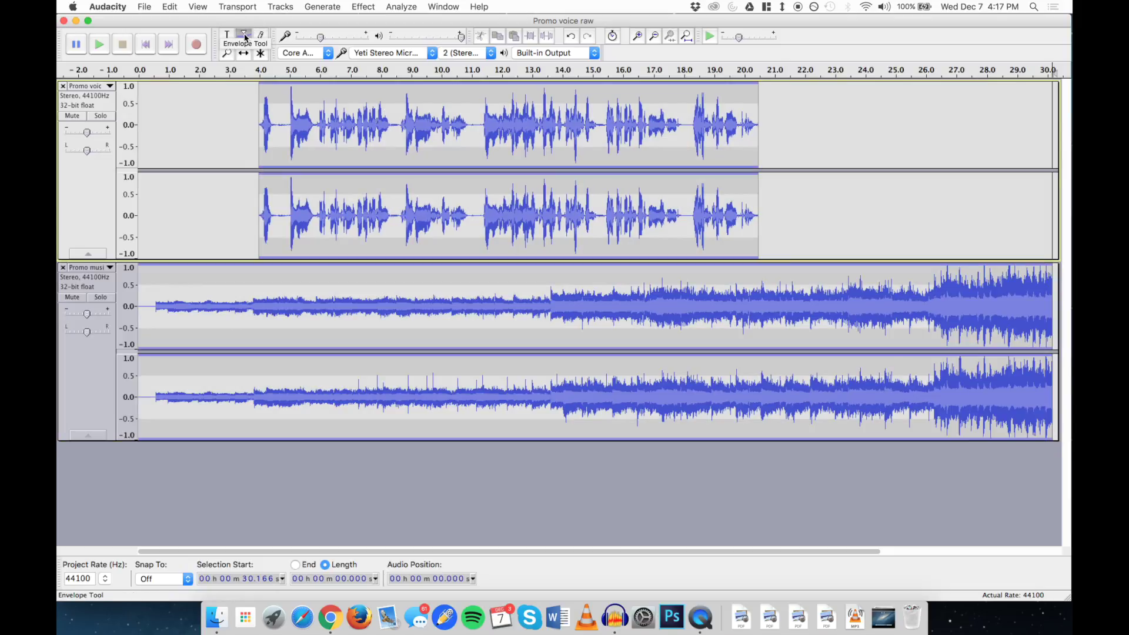
Pull the music envelope down from about 3.5 to 21 s and fade it out after 25 s.
{"action": "left_click", "coordinate": [243, 267]}
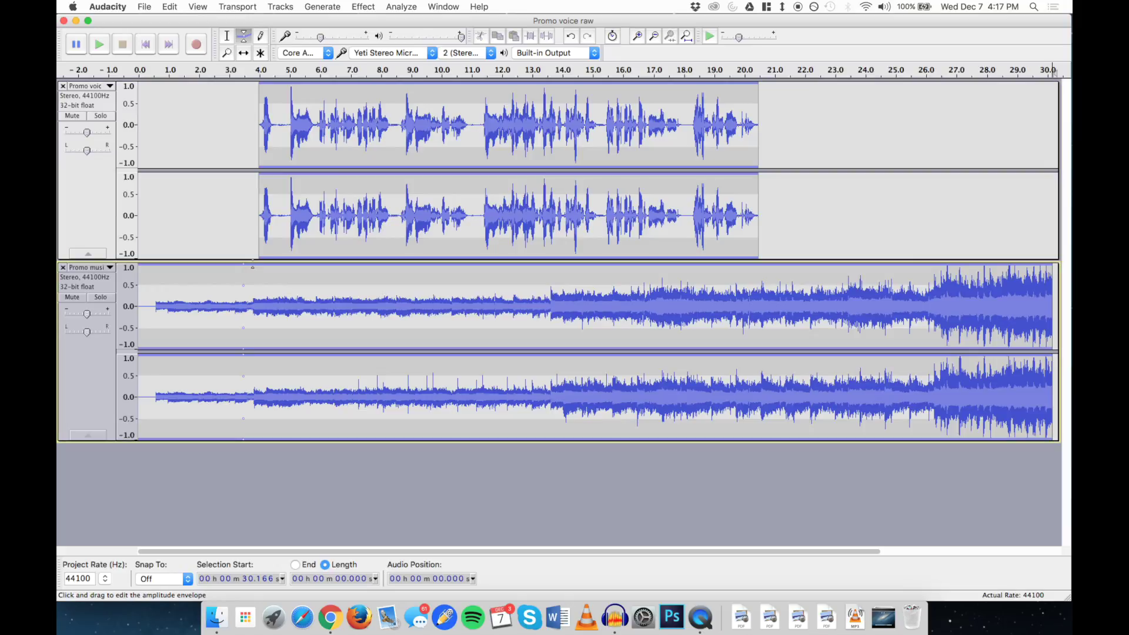
{"action": "left_click", "coordinate": [773, 262]}
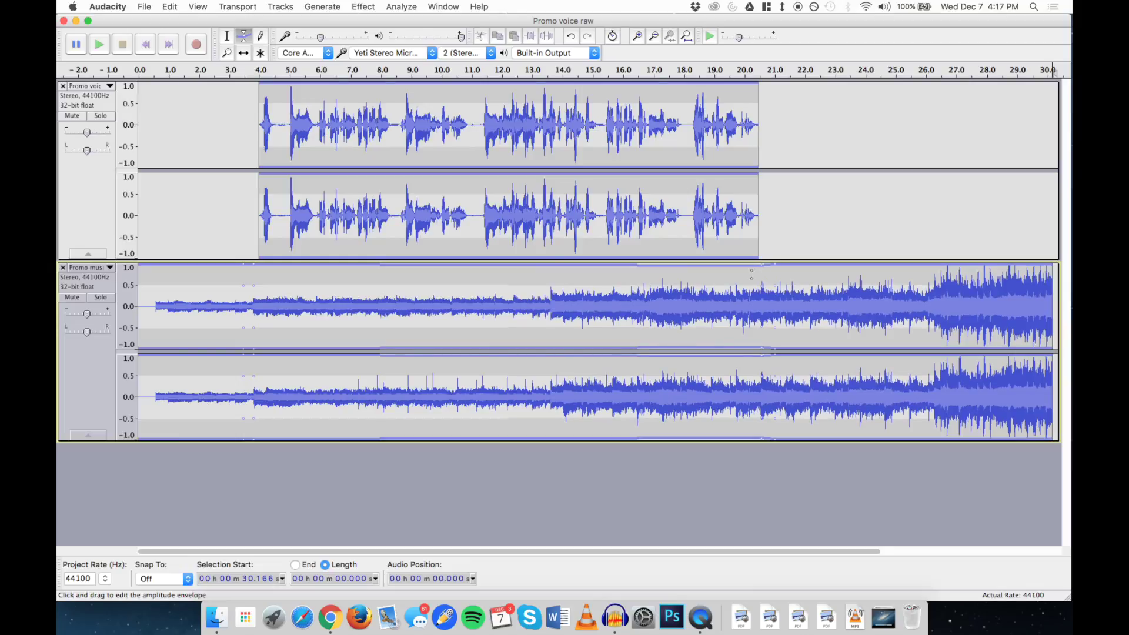
{"action": "left_click_drag", "start_coordinate": [756, 273], "coordinate": [751, 292]}
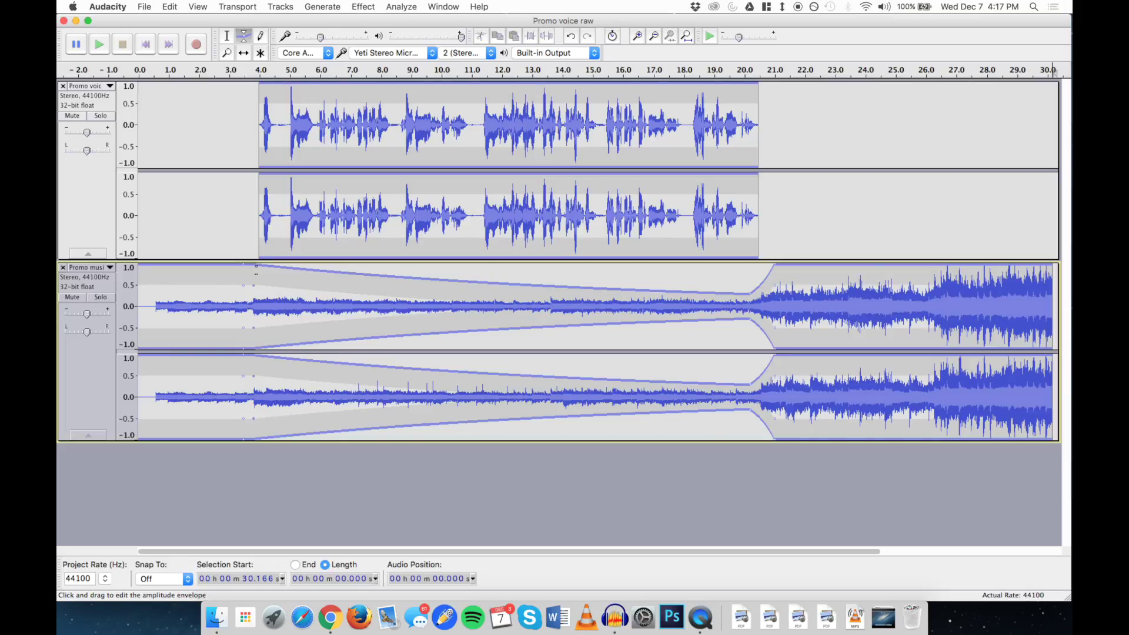
{"action": "left_click_drag", "start_coordinate": [256, 269], "coordinate": [266, 295]}
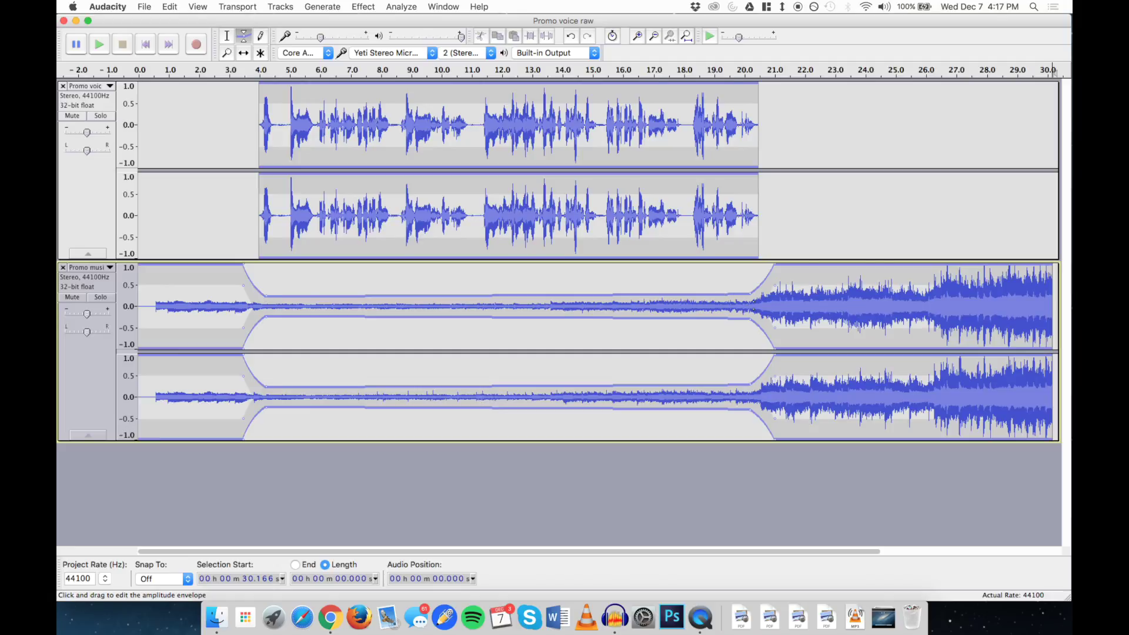
{"action": "left_click_drag", "start_coordinate": [747, 288], "coordinate": [742, 292]}
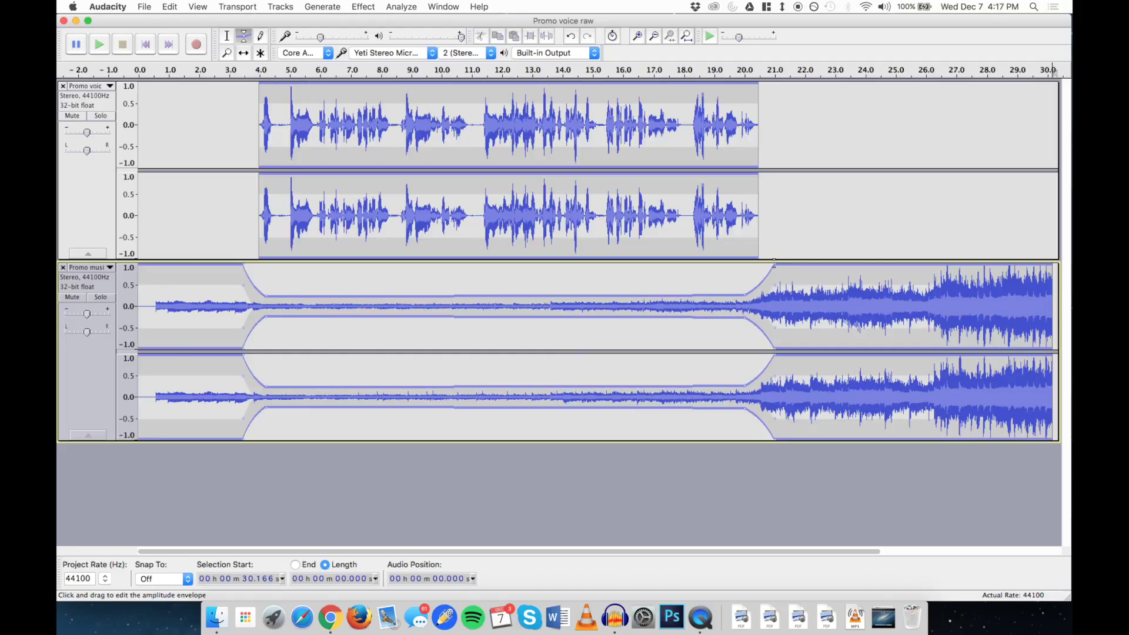
{"action": "left_click_drag", "start_coordinate": [774, 264], "coordinate": [772, 265]}
{"action": "left_click_drag", "start_coordinate": [892, 263], "coordinate": [1042, 293]}
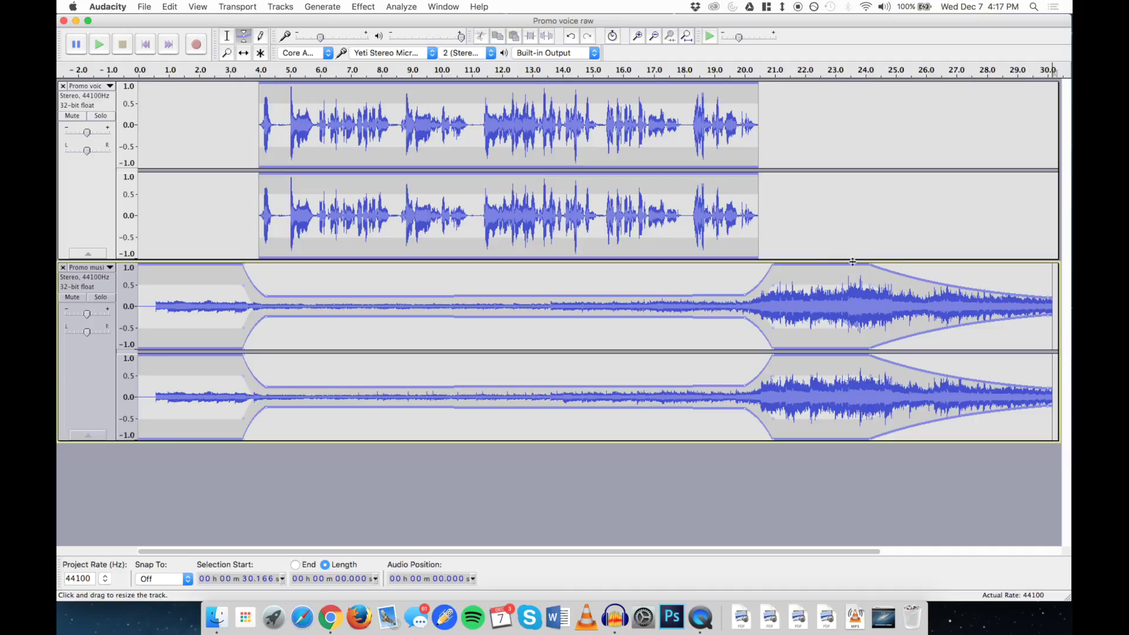
{"action": "left_click_drag", "start_coordinate": [870, 263], "coordinate": [876, 264]}
{"action": "left_click", "coordinate": [227, 36]}
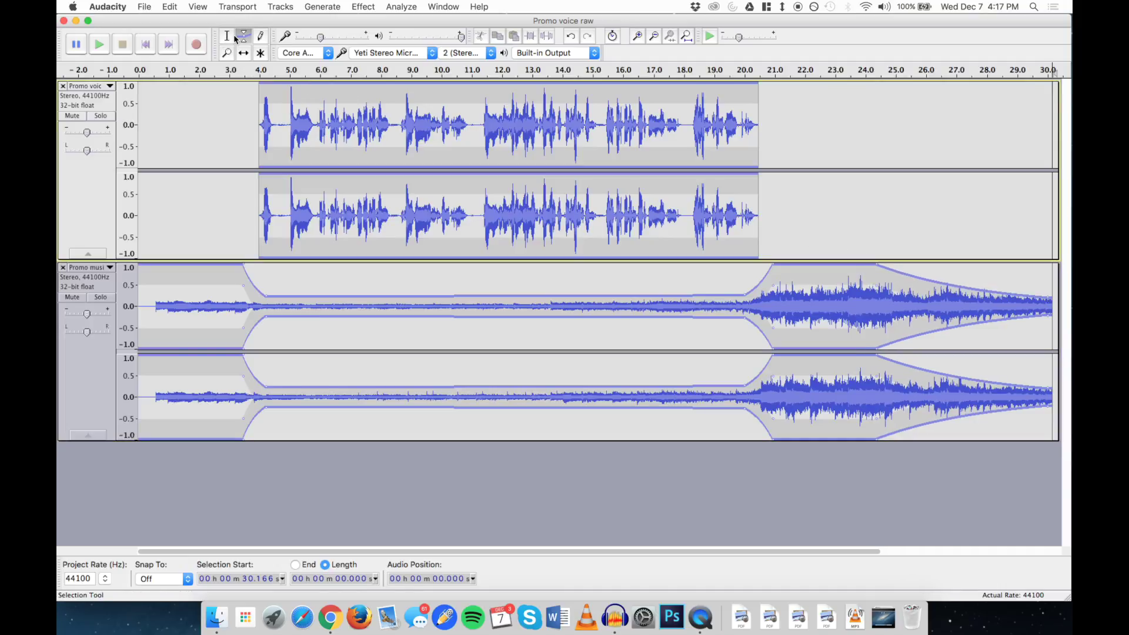
{"action": "left_click", "coordinate": [140, 173]}
{"action": "key", "text": "space"}
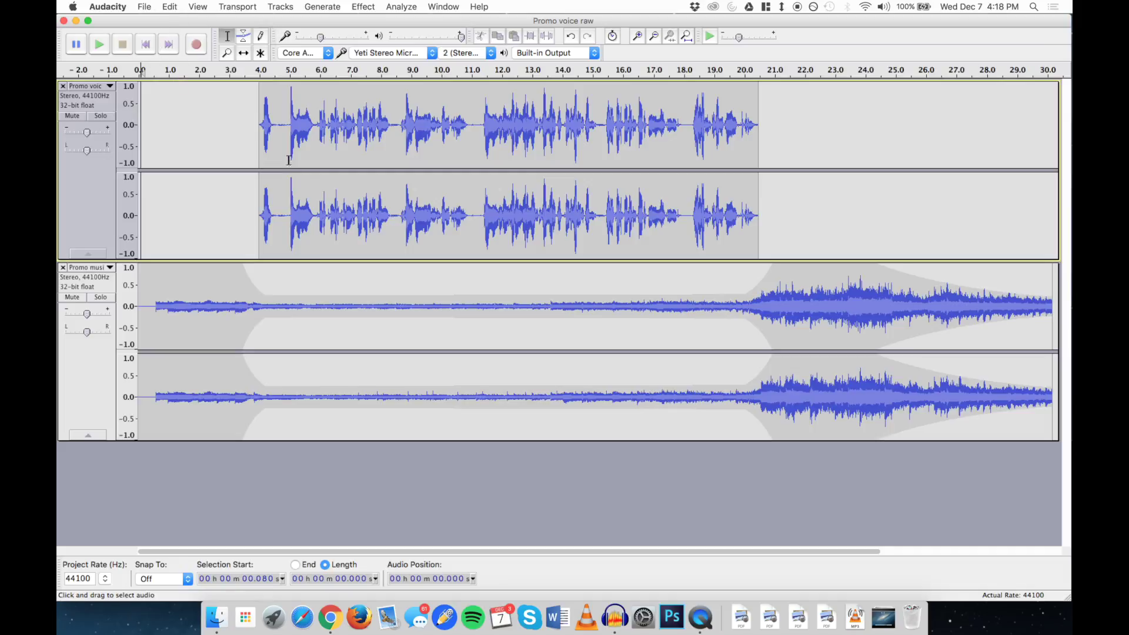
{"action": "left_click", "coordinate": [240, 41]}
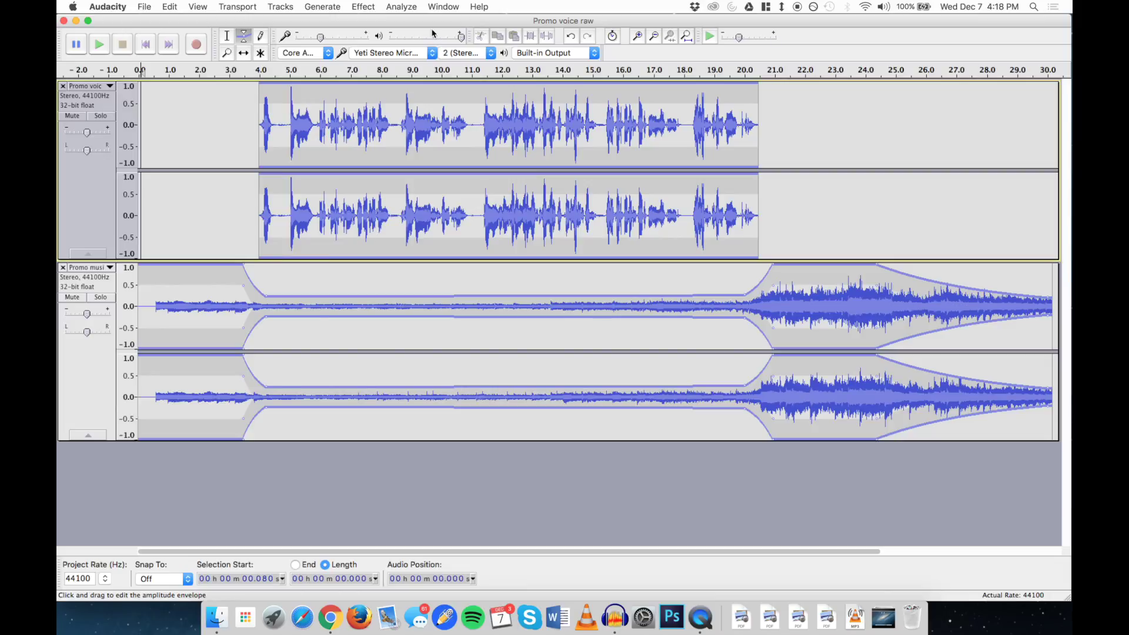
Start an audio export of the mix and name it 'WPEA The Radio Dept Sun 5-6'.
{"action": "left_click", "coordinate": [363, 6]}
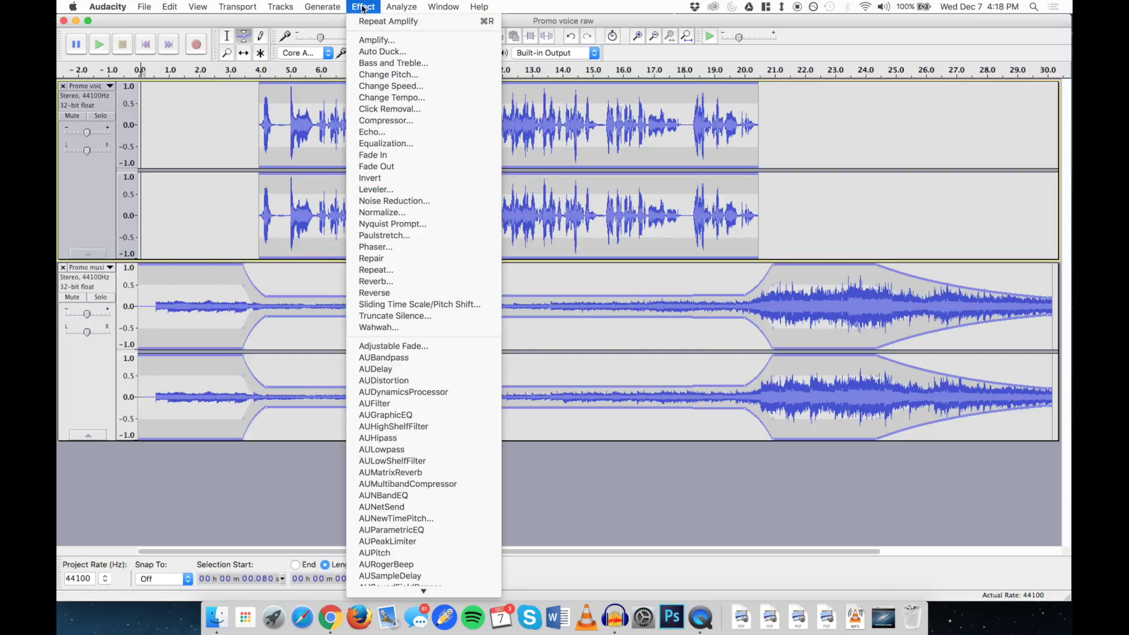
{"action": "left_click", "coordinate": [363, 6]}
{"action": "left_click", "coordinate": [144, 6]}
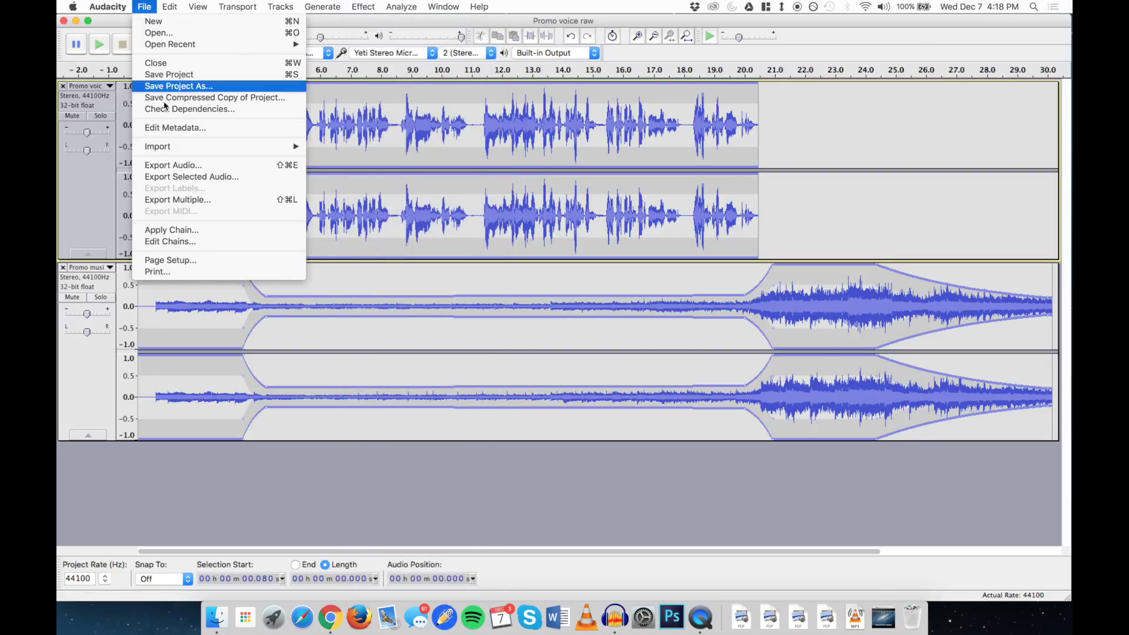
{"action": "left_click", "coordinate": [185, 165]}
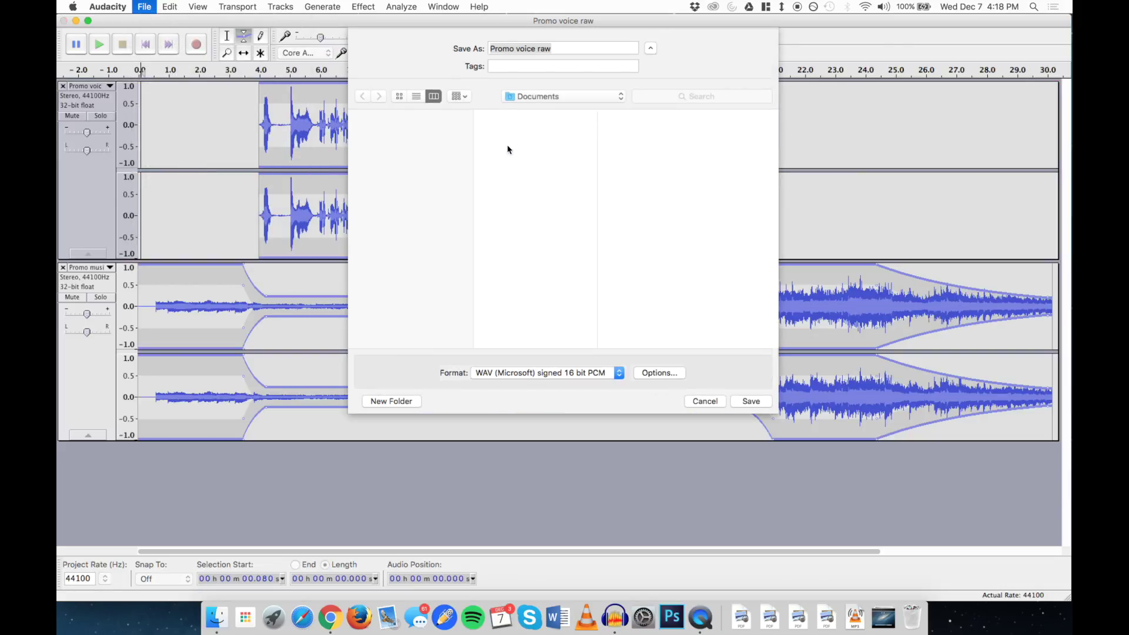
{"action": "type", "text": "W"}
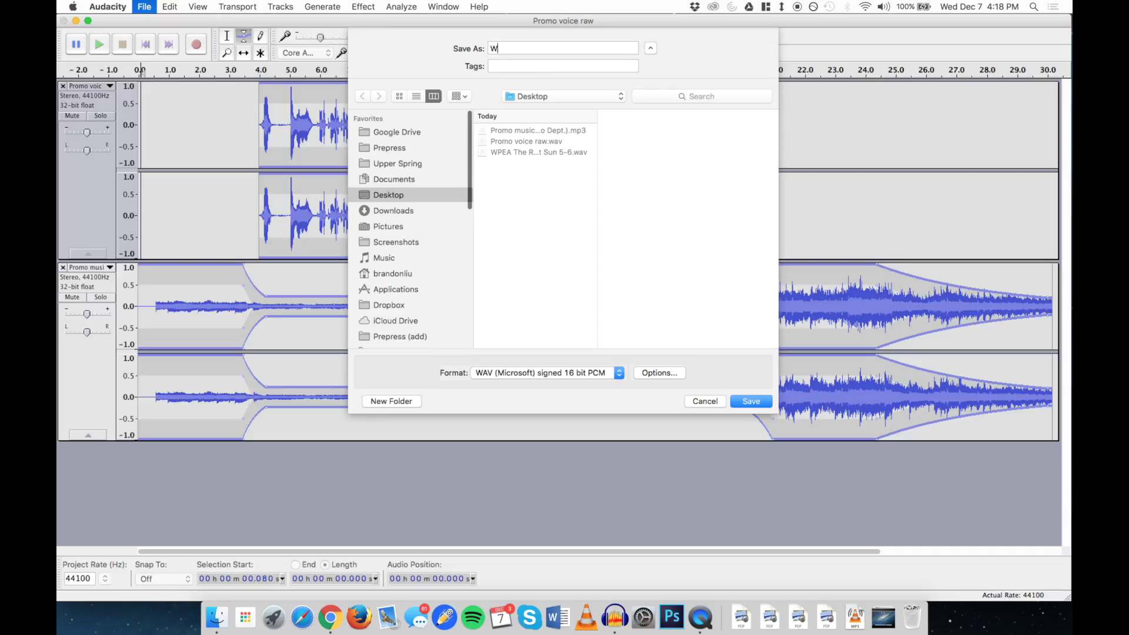
{"action": "type", "text": "pea  The Radio DE"}
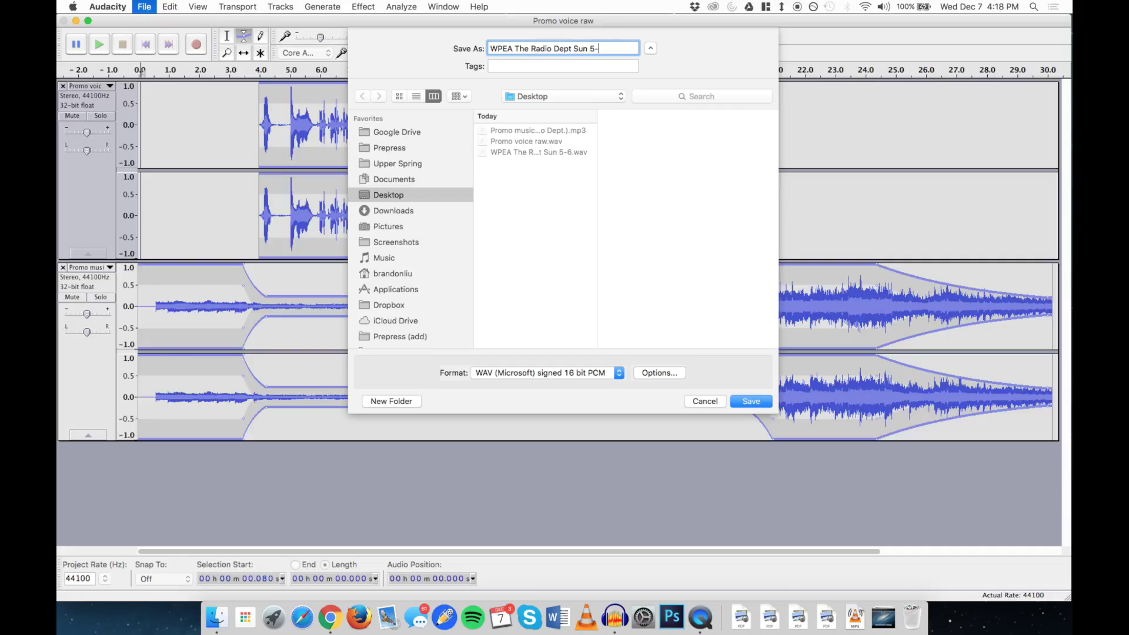
Save it to the Desktop as WAV 16-bit PCM, replacing the old file and accepting mixdown and metadata.
{"action": "left_click", "coordinate": [523, 371]}
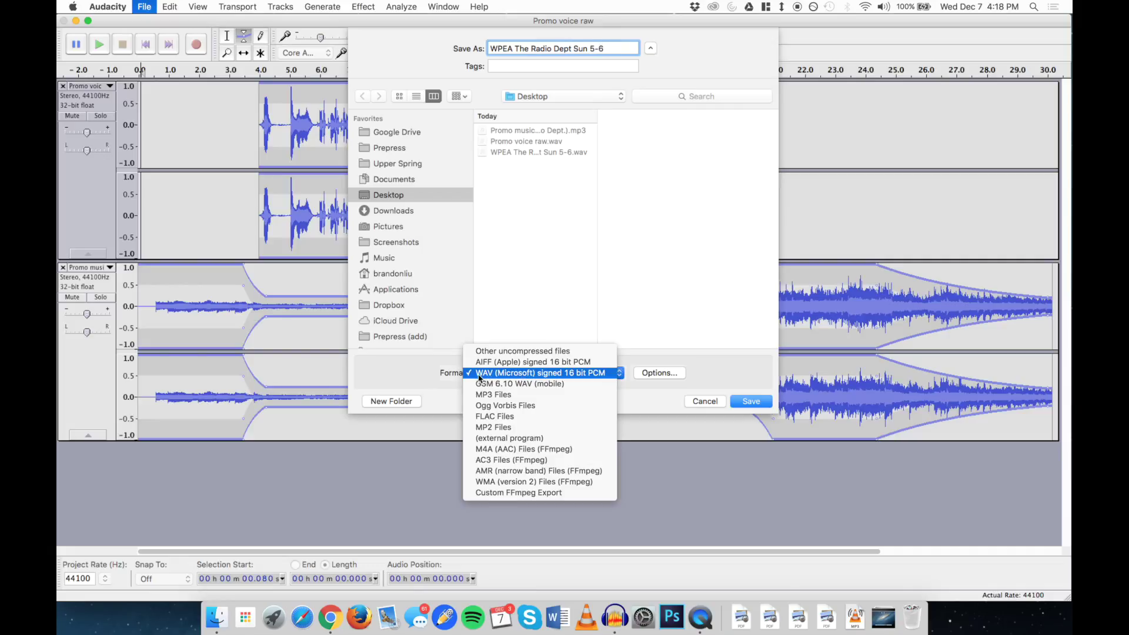
{"action": "left_click", "coordinate": [483, 373]}
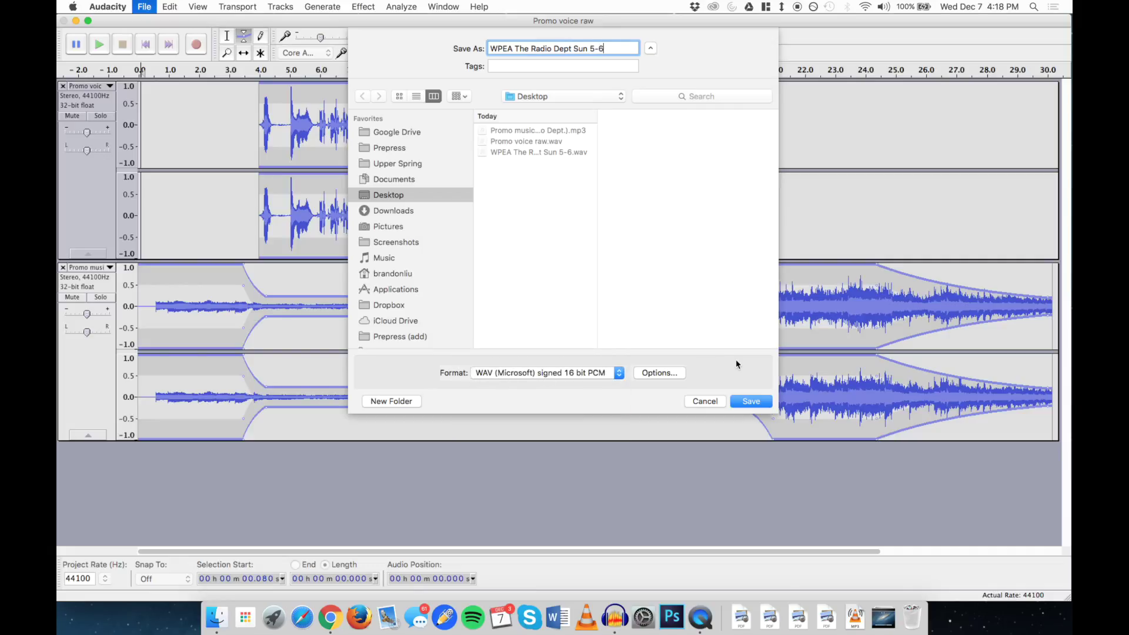
{"action": "left_click", "coordinate": [751, 403]}
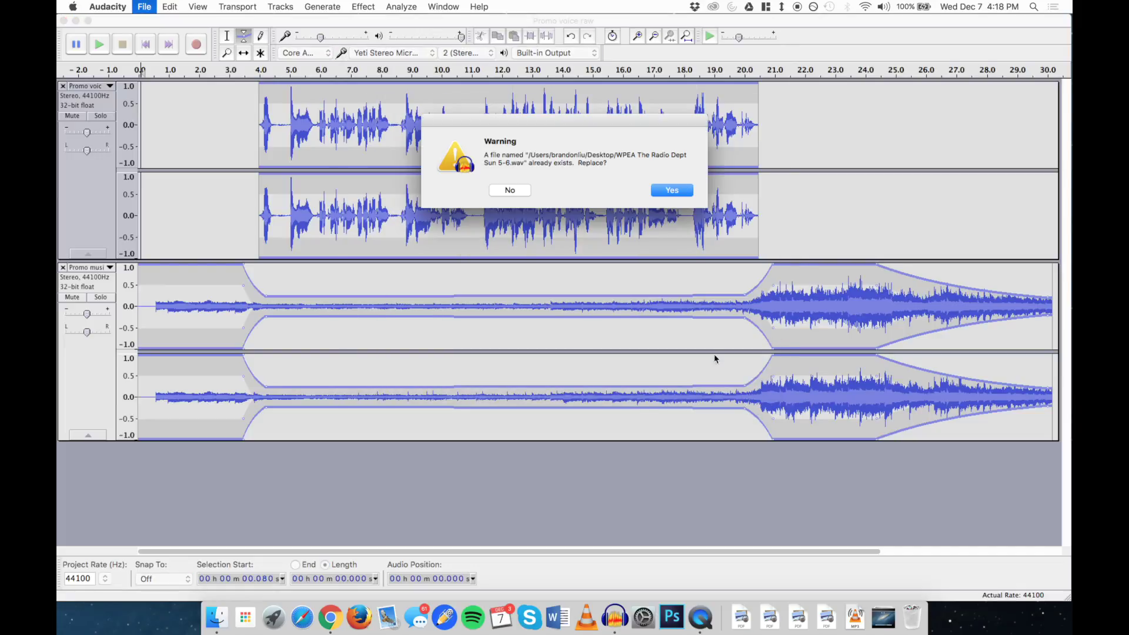
{"action": "left_click", "coordinate": [682, 189]}
{"action": "left_click", "coordinate": [673, 335]}
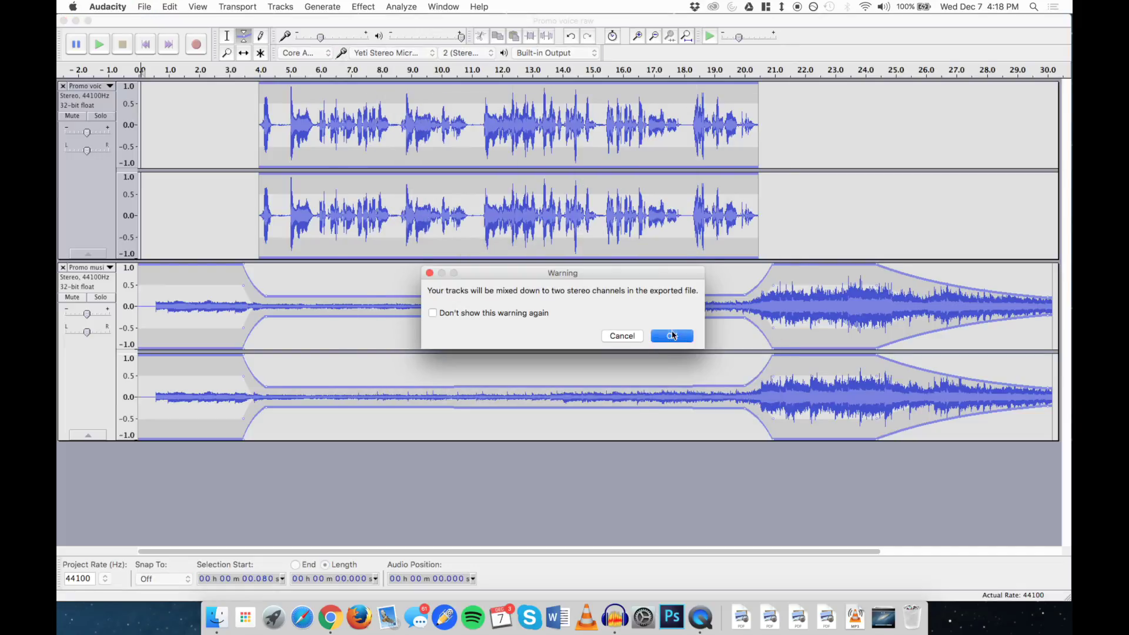
{"action": "left_click", "coordinate": [486, 348]}
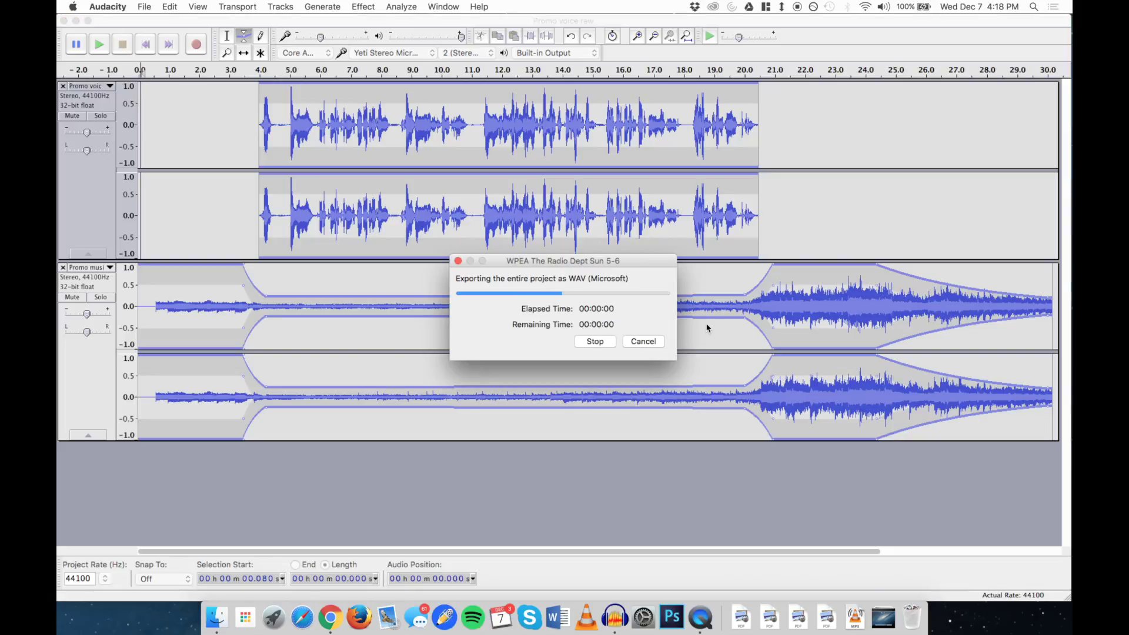